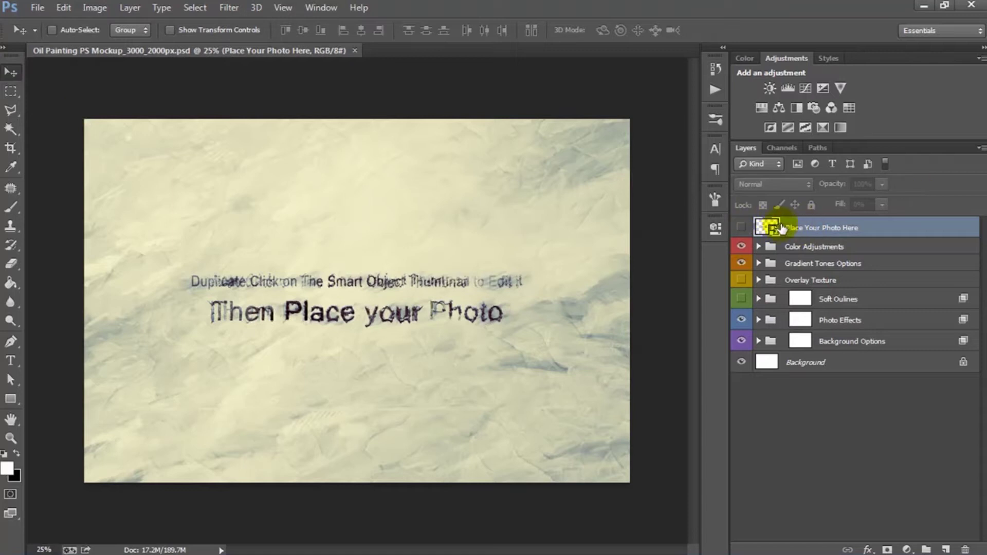
# - Place Demo1.jpg in the placeholder smart object, scaled to fill its canvas, then close it
pyautogui.doubleClick(769, 228)
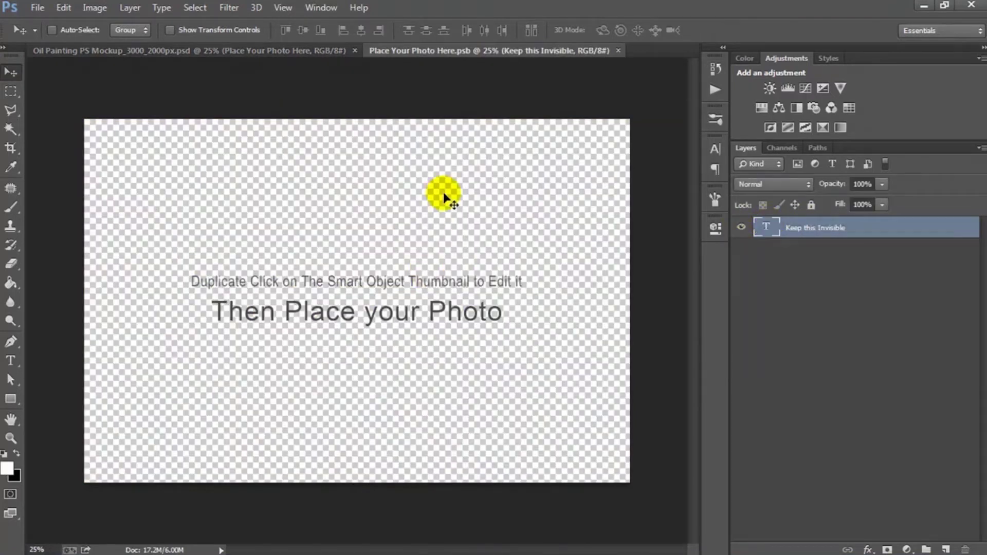
pyautogui.click(37, 7)
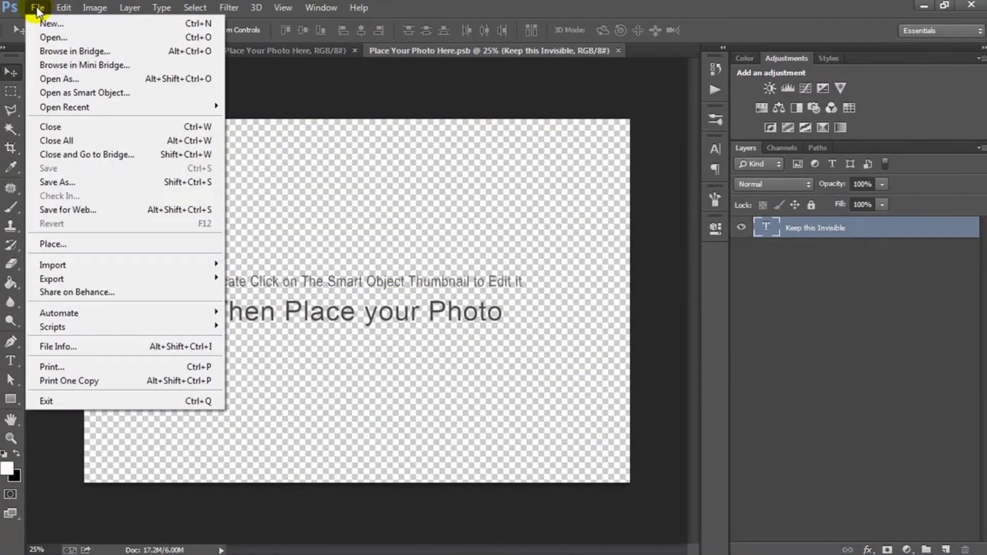
pyautogui.click(75, 245)
pyautogui.click(250, 146)
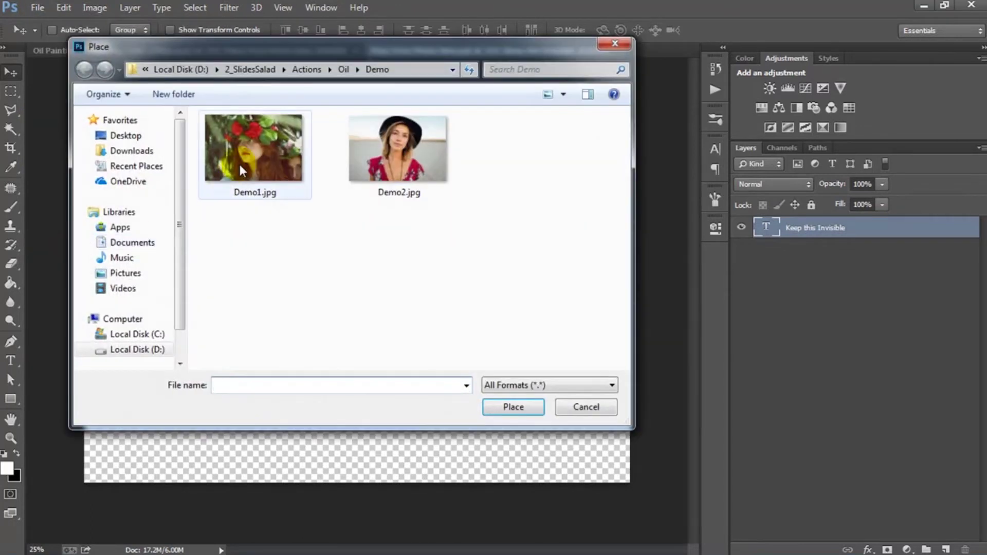
pyautogui.doubleClick(249, 147)
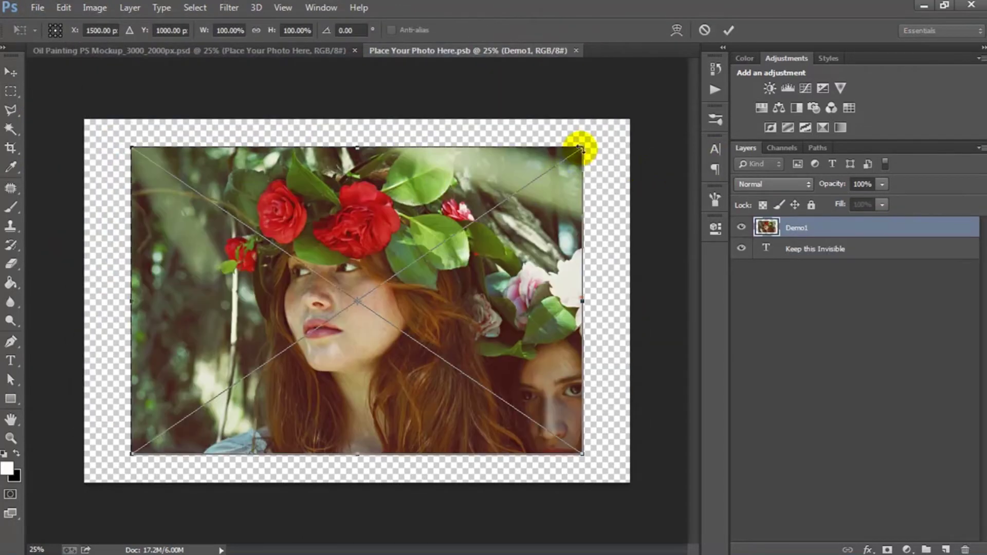
pyautogui.moveTo(585, 145); pyautogui.dragTo(653, 102)
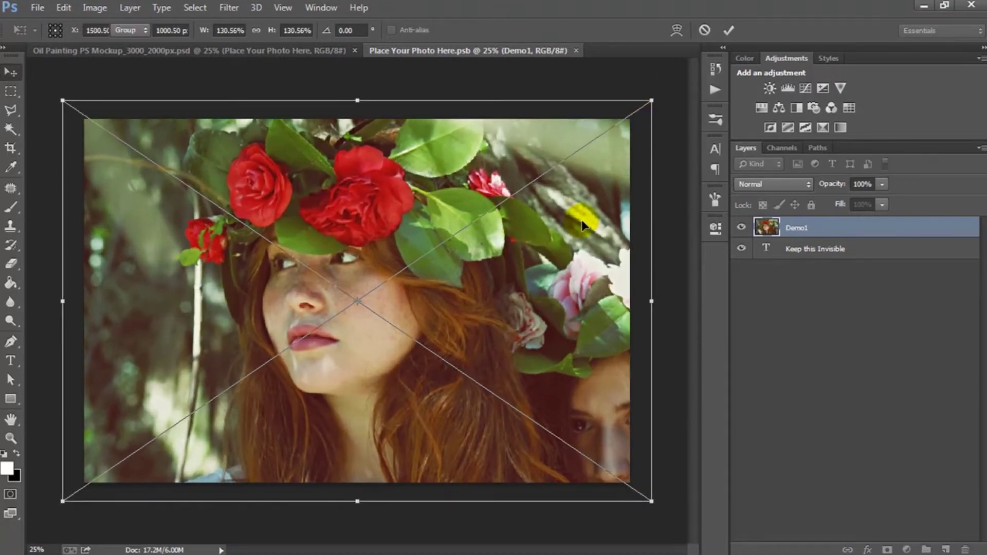
pyautogui.press('Return')
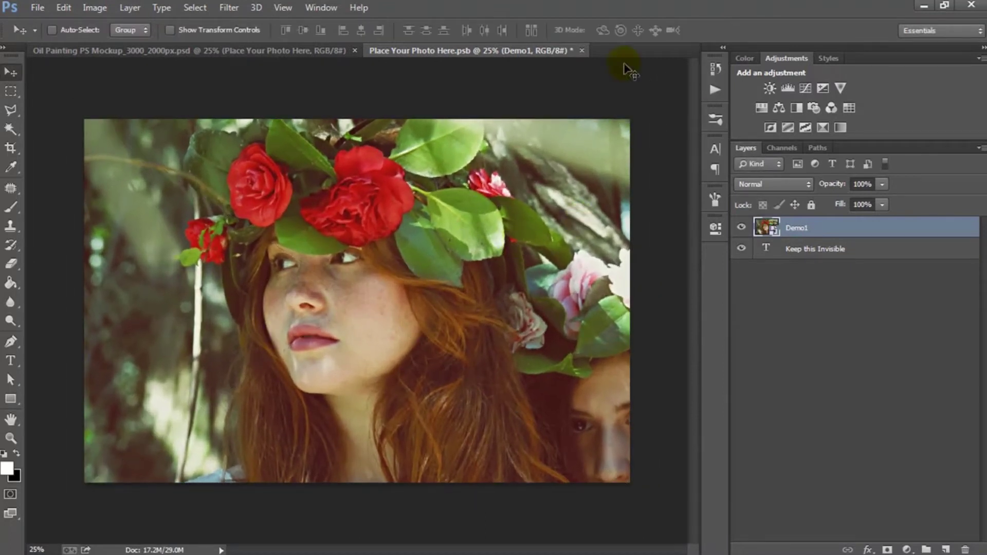
pyautogui.click(582, 51)
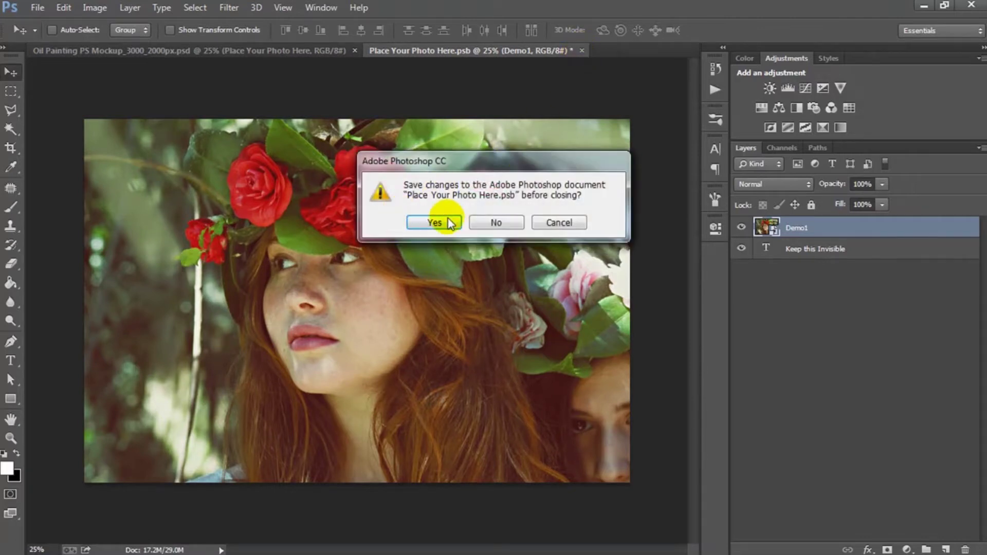
# - Save the photo back into the mockup and expand the Background Options group
pyautogui.click(435, 223)
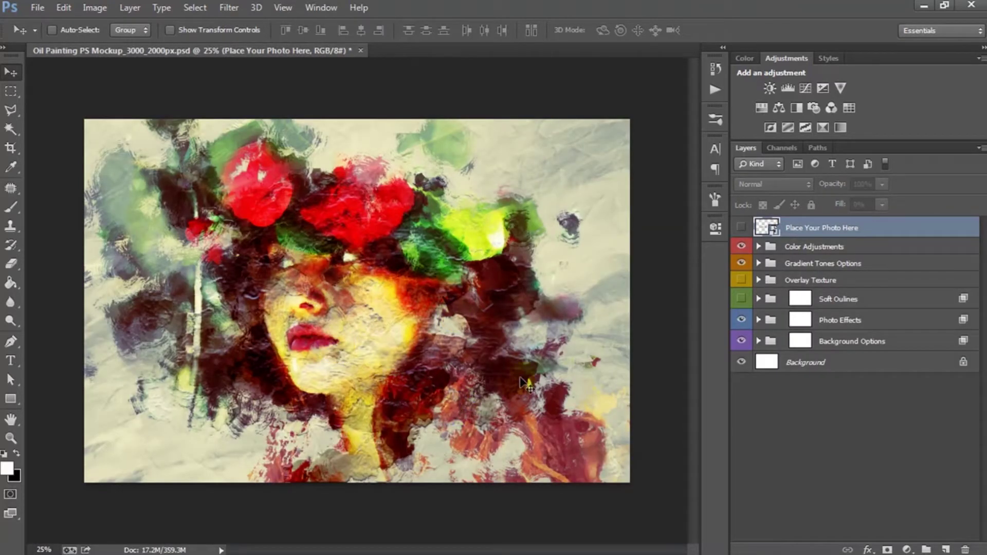
pyautogui.click(812, 248)
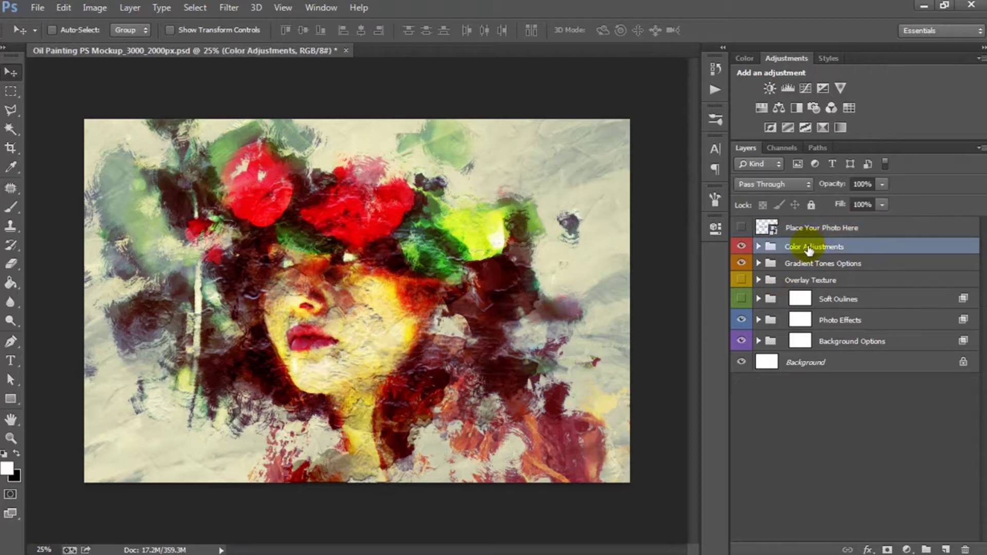
pyautogui.click(808, 264)
pyautogui.click(820, 280)
pyautogui.click(838, 298)
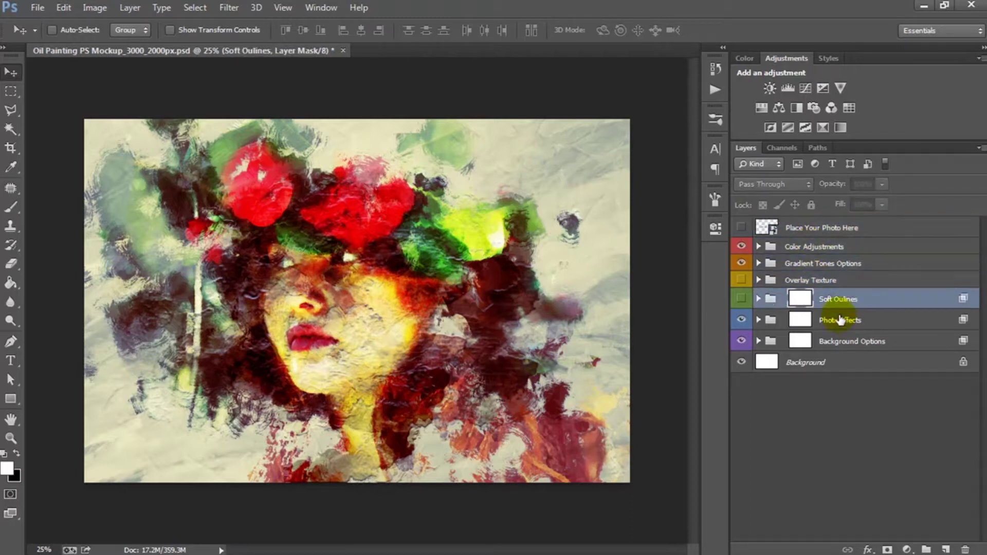
pyautogui.click(839, 320)
pyautogui.click(843, 342)
pyautogui.click(758, 341)
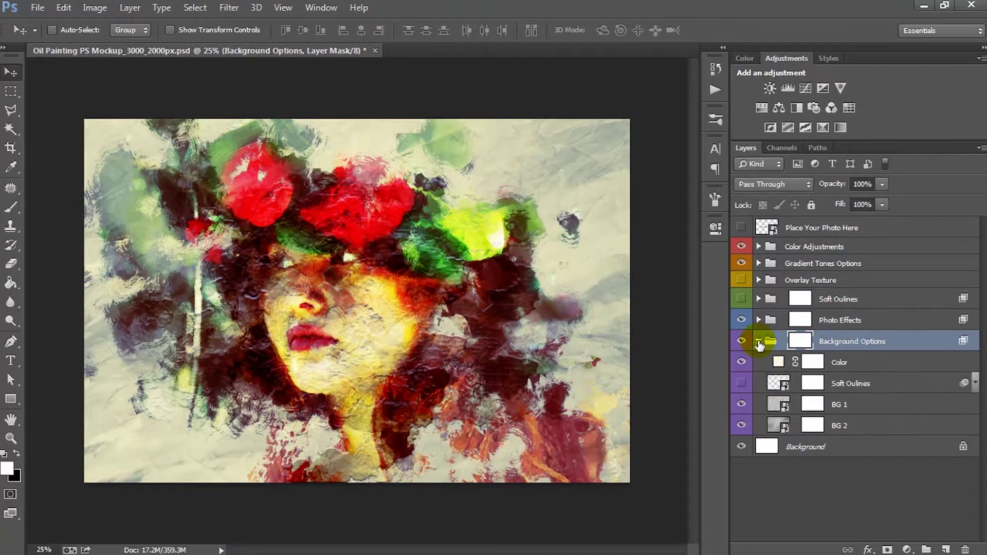
# - Turn on the Color fill layer with a lighter cream tone and show Soft Oulines
pyautogui.click(741, 363)
pyautogui.doubleClick(778, 362)
pyautogui.click(701, 309)
pyautogui.click(692, 300)
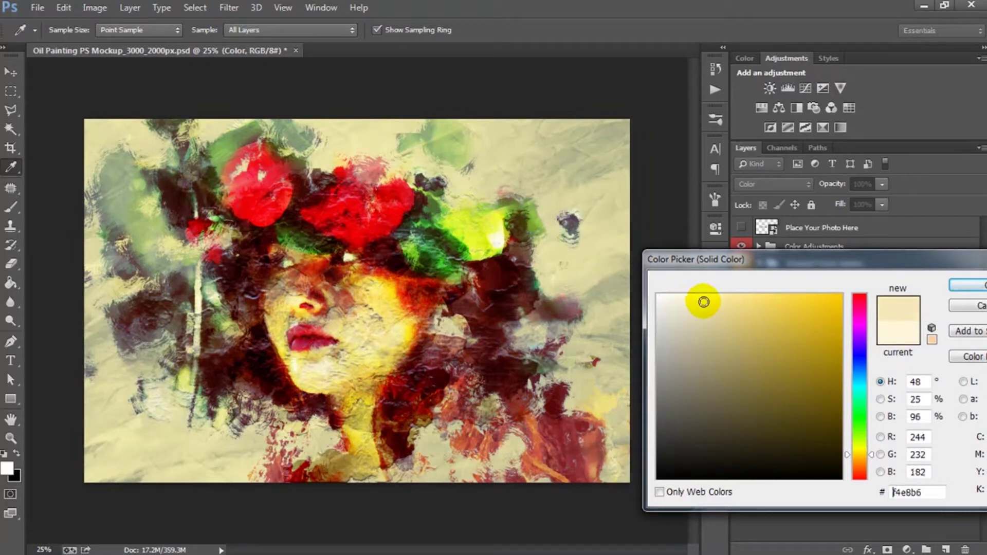
pyautogui.click(965, 284)
pyautogui.click(841, 384)
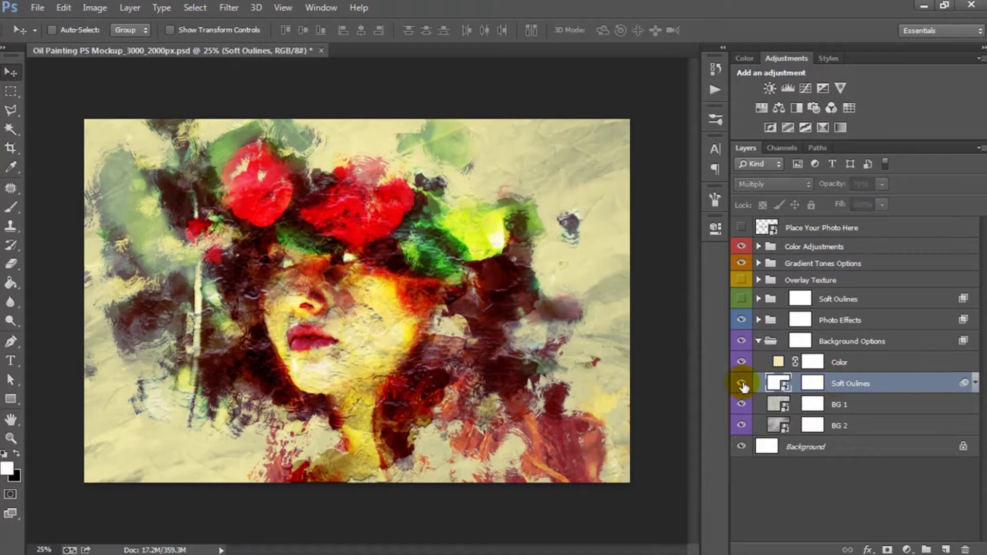
pyautogui.click(742, 384)
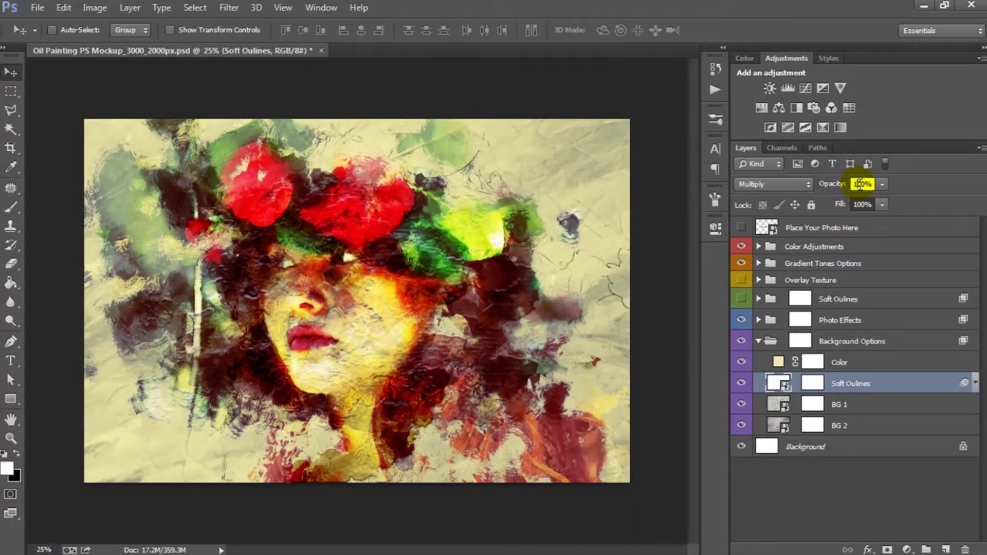
# - Set Soft Oulines opacity to 5% and the BG 1 texture opacity to 50%
pyautogui.write('5')
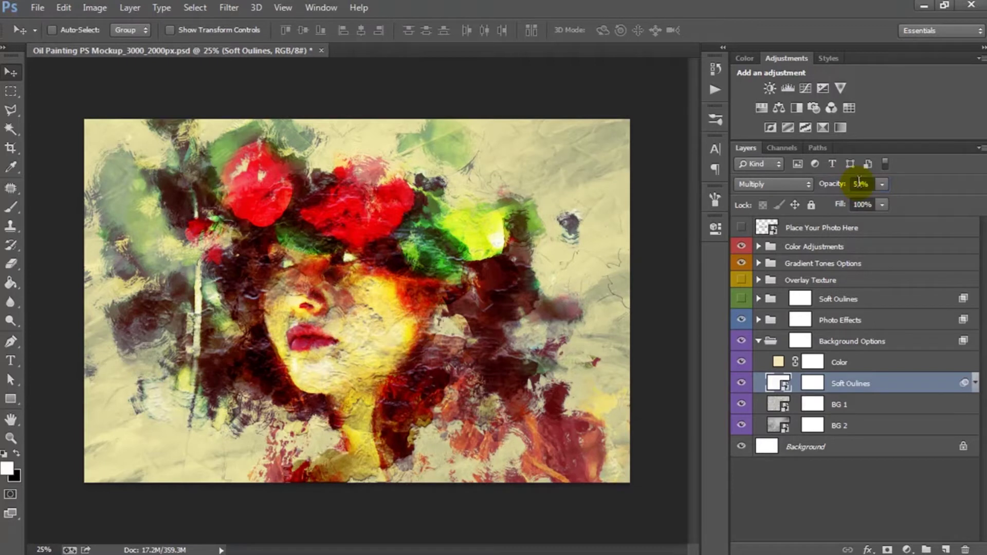
pyautogui.click(859, 405)
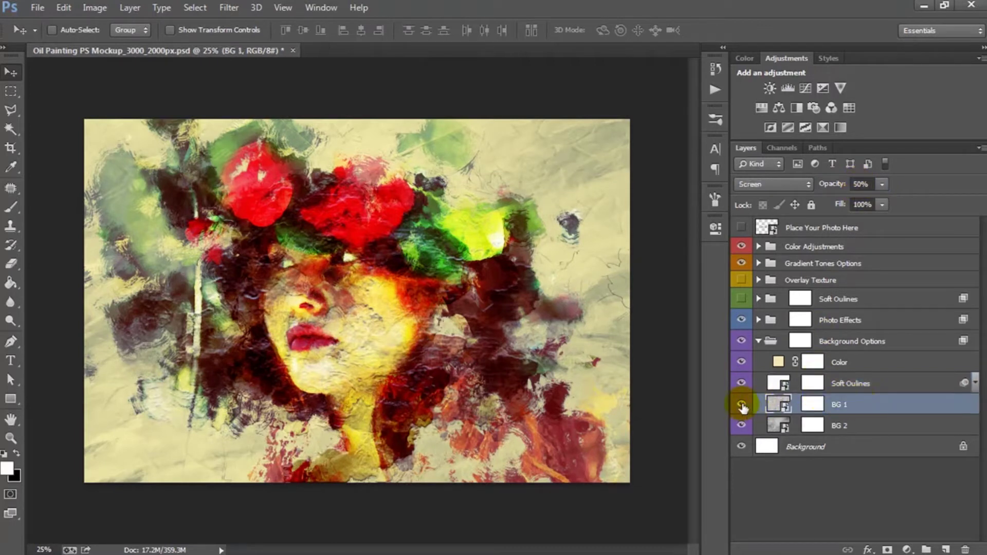
pyautogui.click(742, 405)
pyautogui.click(742, 406)
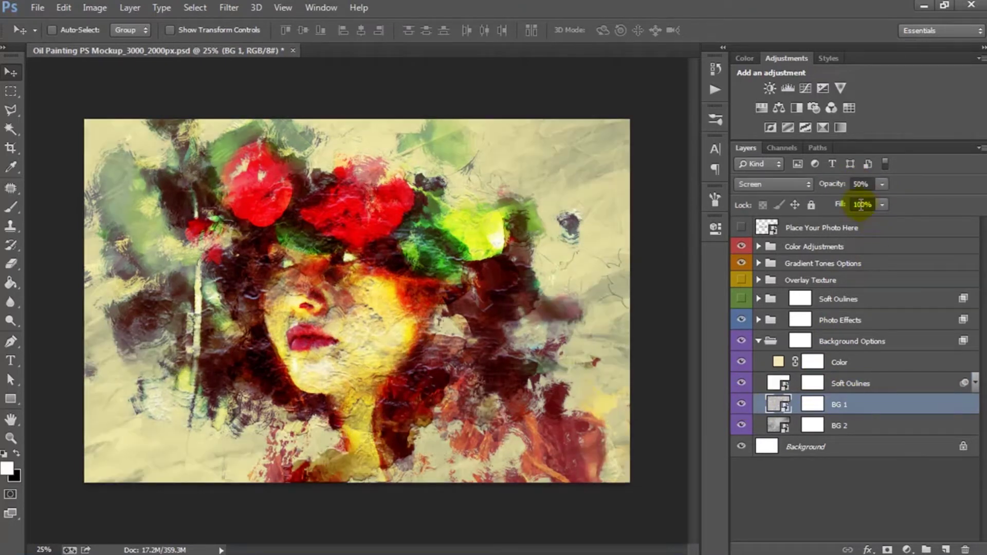
pyautogui.moveTo(827, 187); pyautogui.dragTo(853, 188)
pyautogui.write('50')
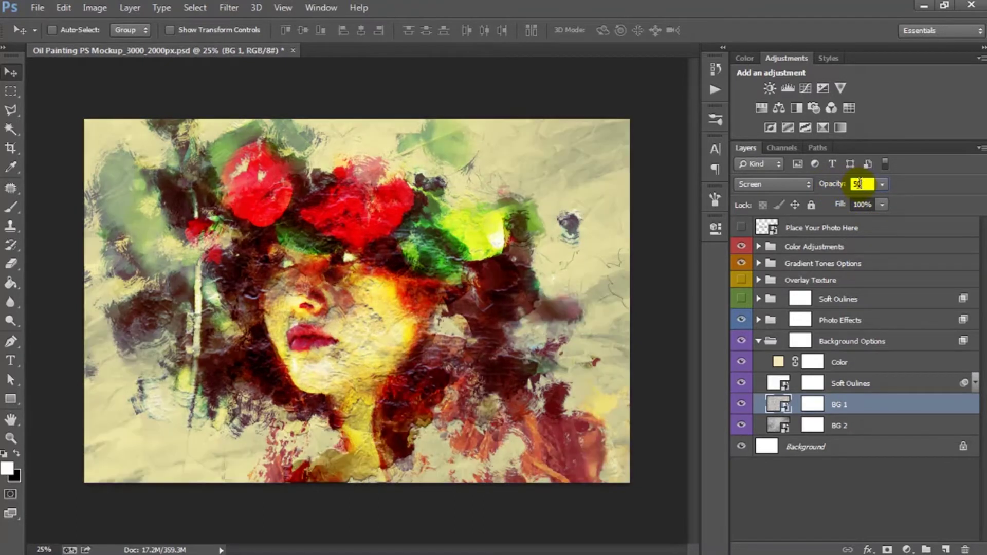
# - Toggle the BG 2 texture off and on to compare the background
pyautogui.click(857, 423)
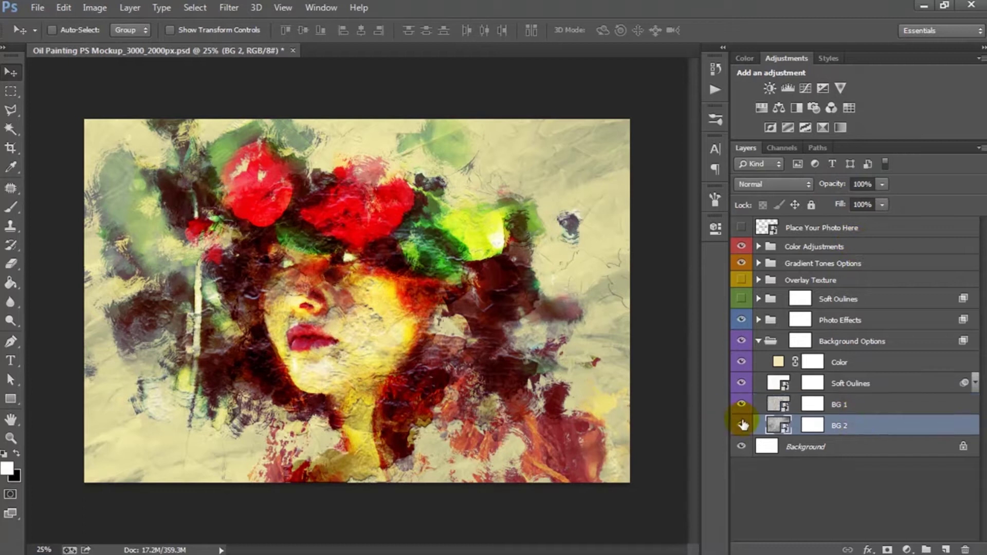
pyautogui.click(742, 425)
pyautogui.click(742, 425)
# - Collapse Background Options and expand the Photo Effects group
pyautogui.click(803, 341)
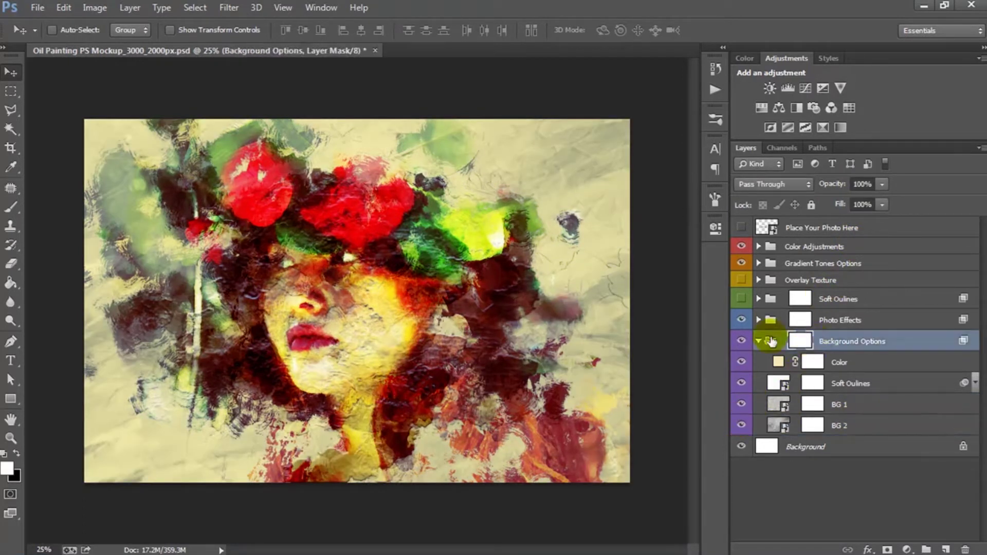
pyautogui.click(759, 340)
pyautogui.click(838, 321)
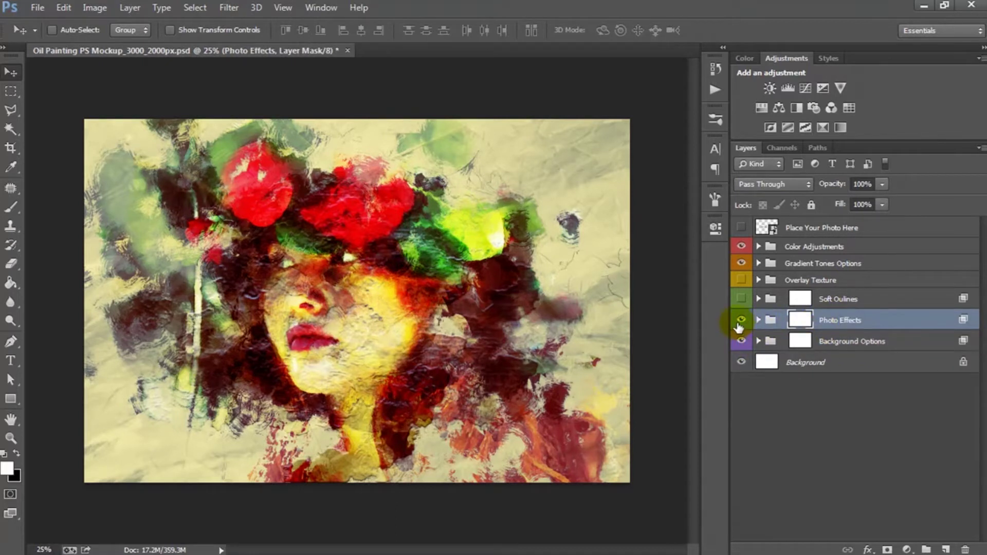
pyautogui.click(743, 319)
pyautogui.click(759, 319)
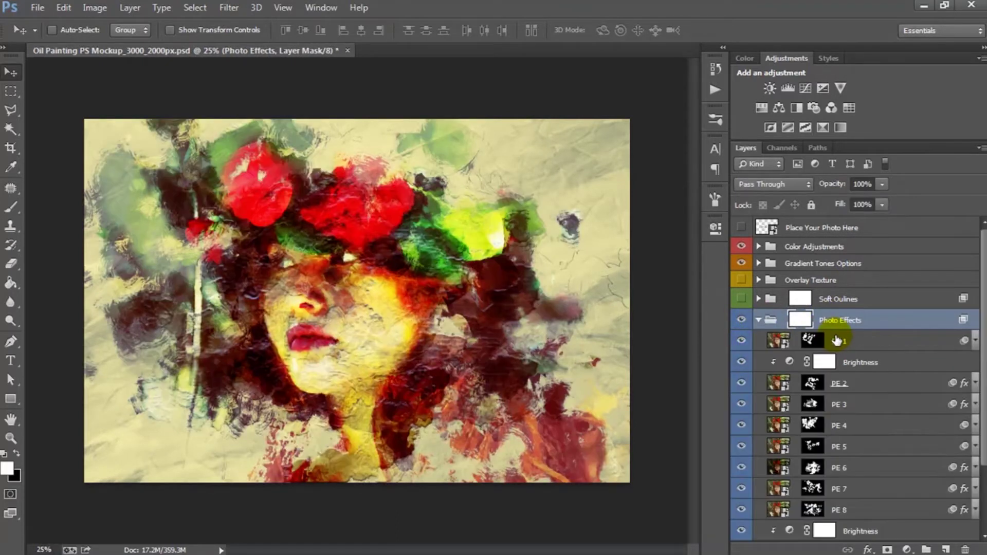
pyautogui.scroll(-2, 838, 338)
pyautogui.scroll(-2, 843, 339)
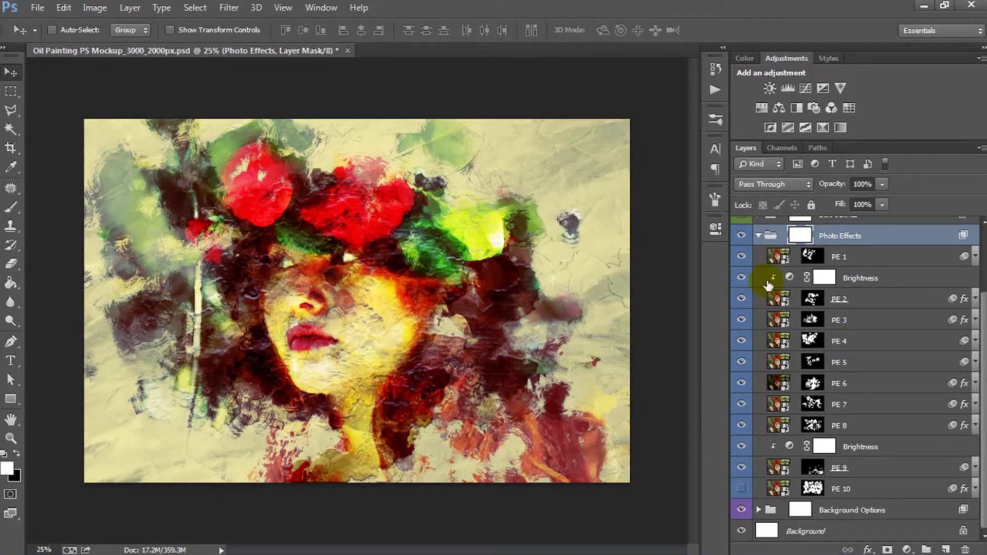
# - Shift the PE 1 layer mask across the portrait
pyautogui.click(834, 260)
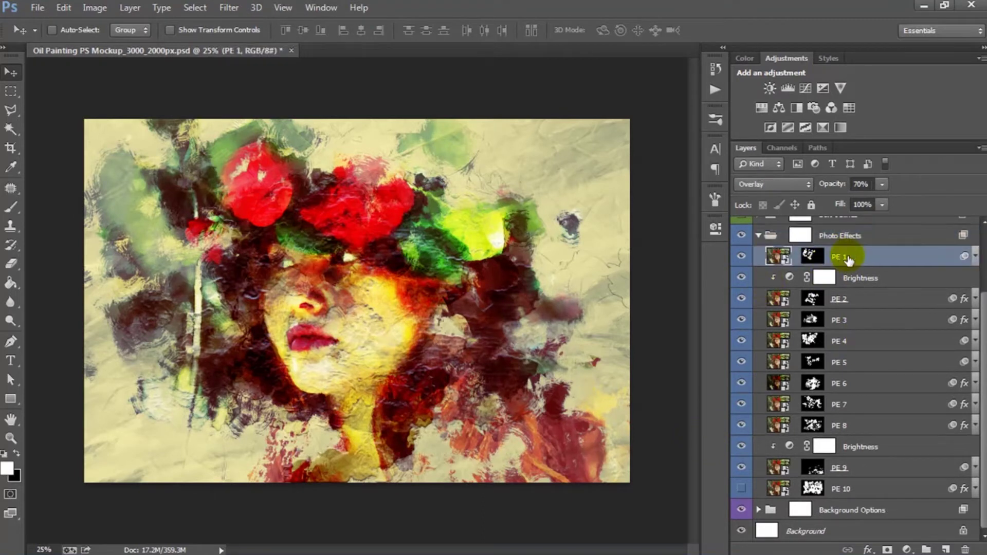
pyautogui.click(741, 257)
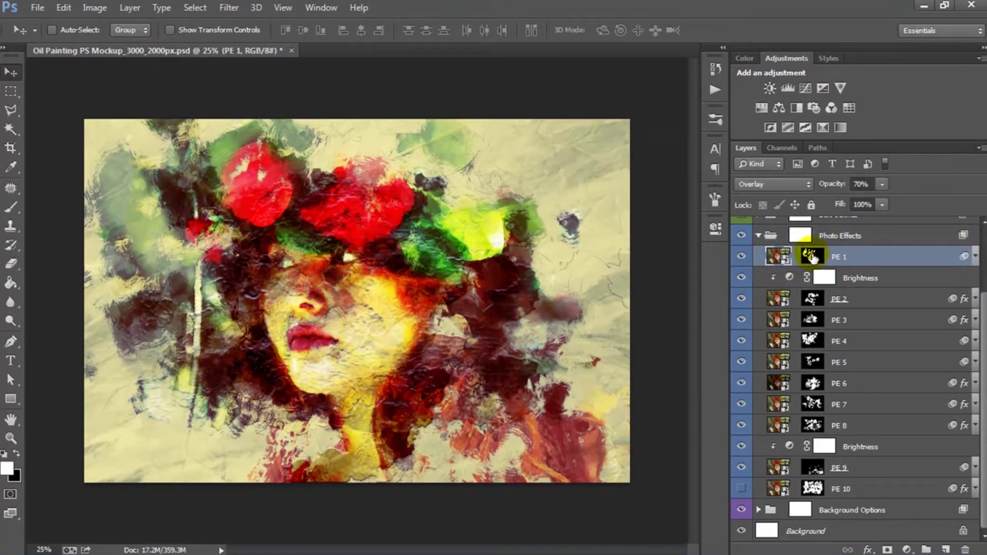
pyautogui.click(815, 257)
pyautogui.moveTo(266, 238); pyautogui.dragTo(366, 248)
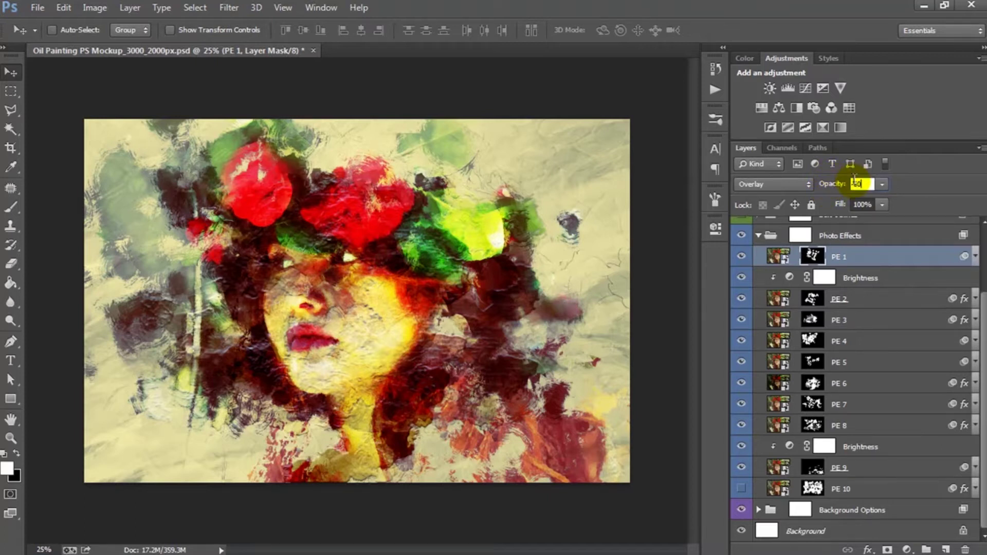
# - Shift the PE 2 layer mask slightly across the portrait
pyautogui.click(869, 304)
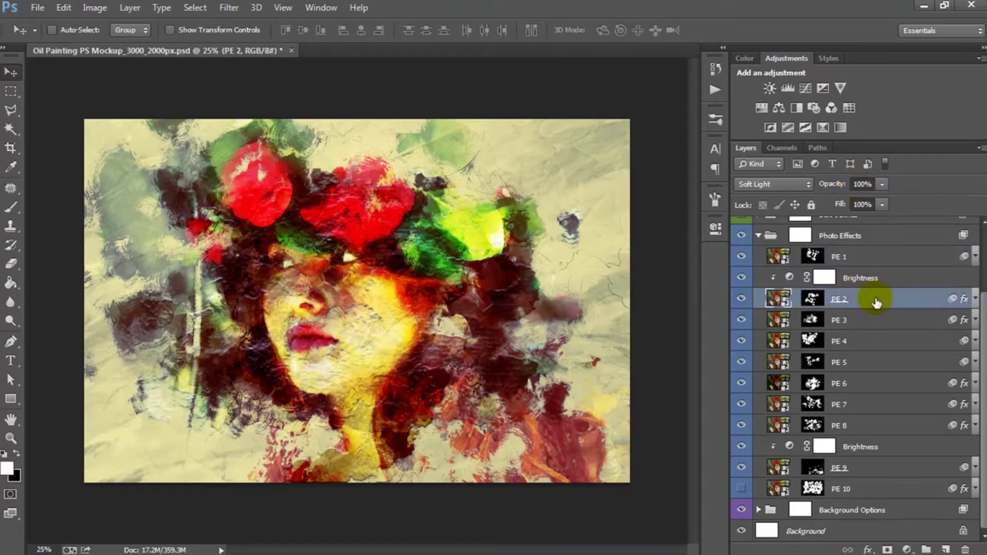
pyautogui.click(741, 299)
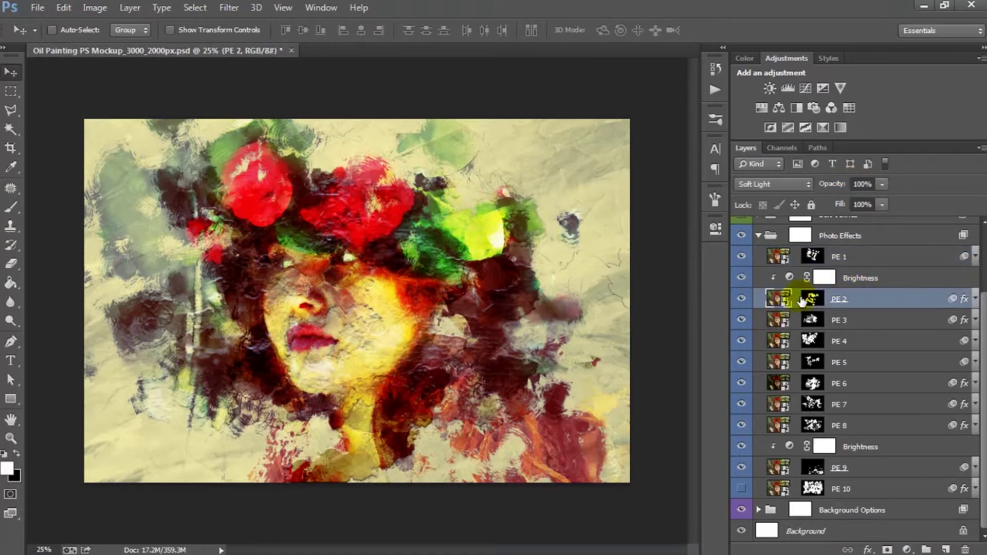
pyautogui.click(812, 298)
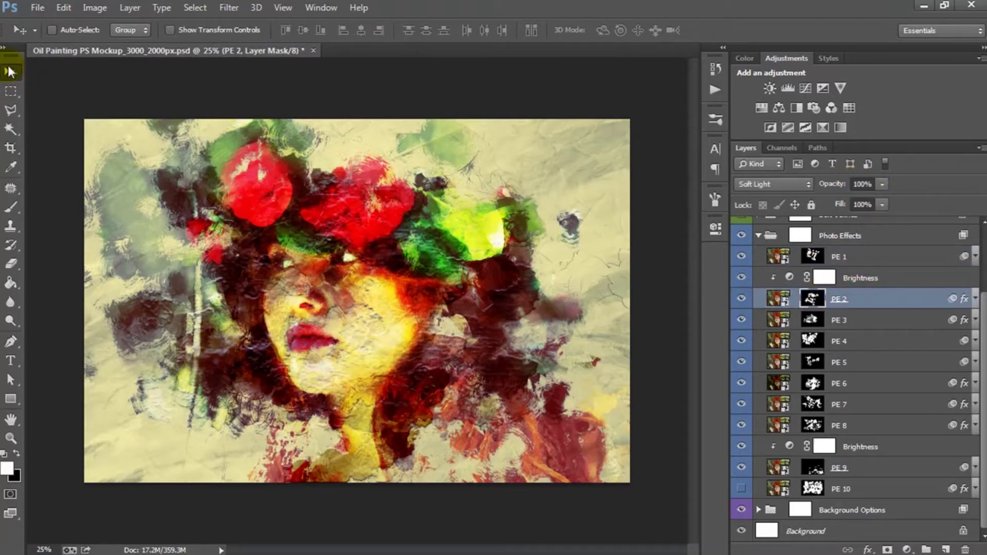
pyautogui.moveTo(337, 285); pyautogui.dragTo(347, 294)
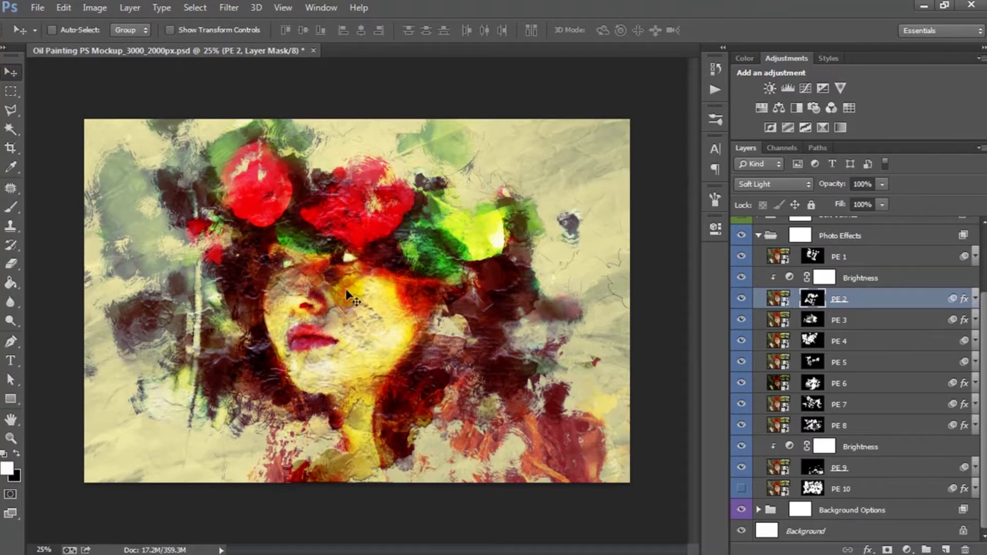
# - Scale the PE 2 mask to about 120%, move it up-right, and set Brightness to 26
pyautogui.hotkey('ctrl', 't')
pyautogui.moveTo(498, 177); pyautogui.dragTo(535, 144)
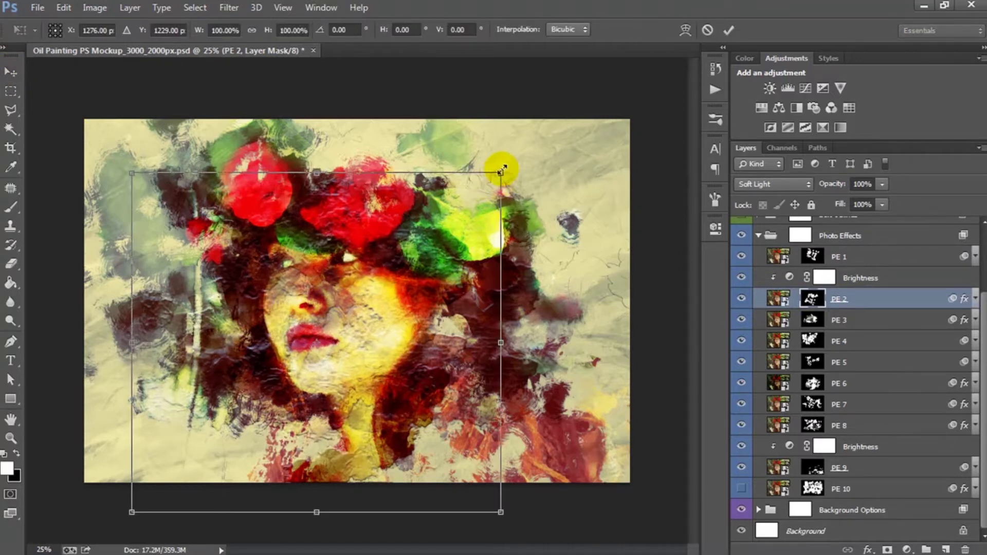
pyautogui.moveTo(434, 277); pyautogui.dragTo(459, 251)
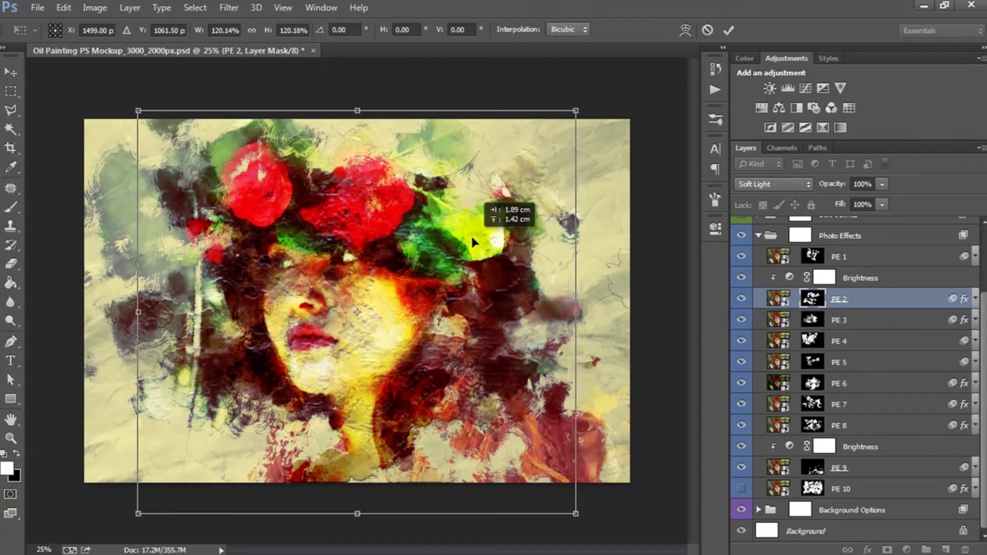
pyautogui.moveTo(459, 252); pyautogui.dragTo(473, 235)
pyautogui.press('Return')
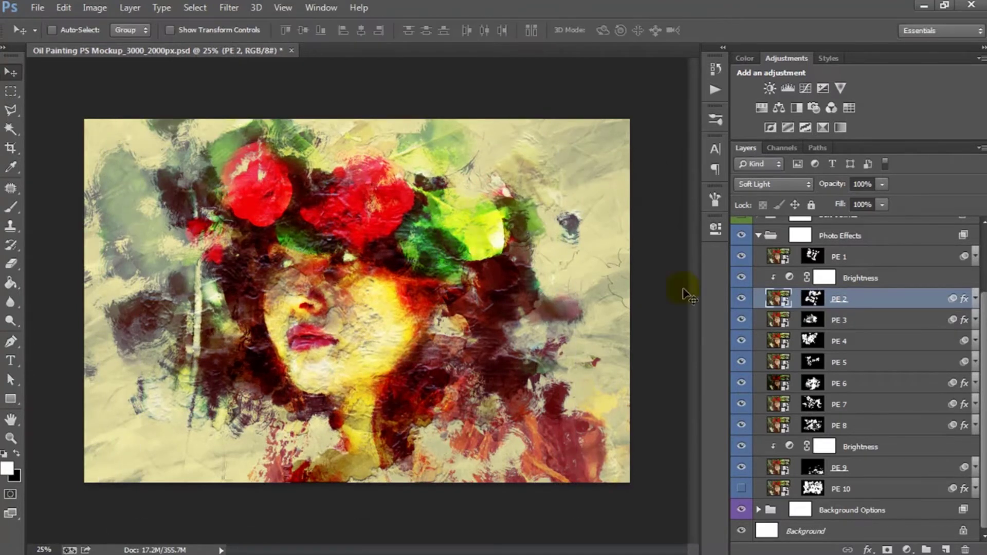
pyautogui.doubleClick(789, 278)
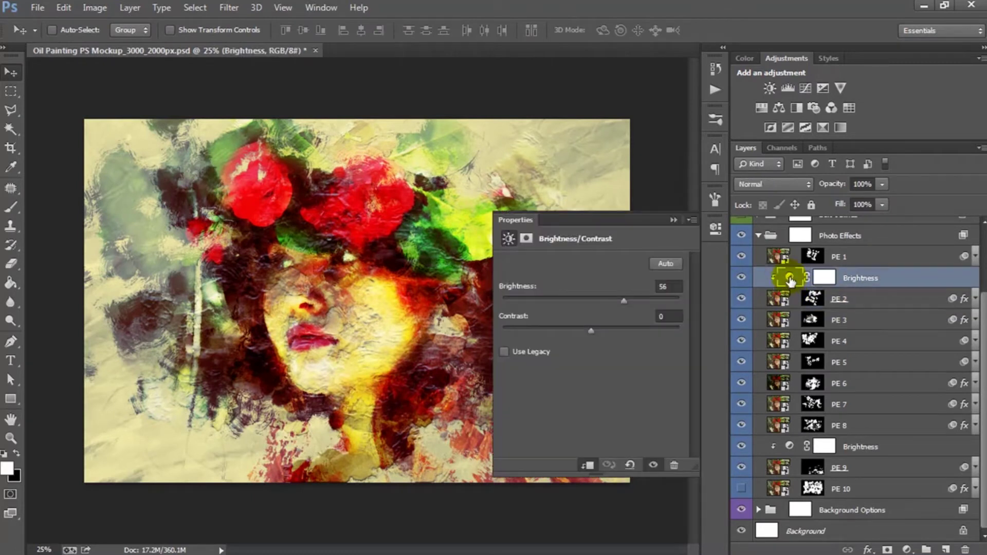
pyautogui.moveTo(624, 300)
pyautogui.mouseDown()
pyautogui.moveTo(665, 292)
pyautogui.moveTo(555, 303)
pyautogui.moveTo(621, 295)
pyautogui.mouseUp()
# - Close the Brightness settings and shift the PE 3 layer mask across the portrait
pyautogui.click(715, 226)
pyautogui.click(846, 319)
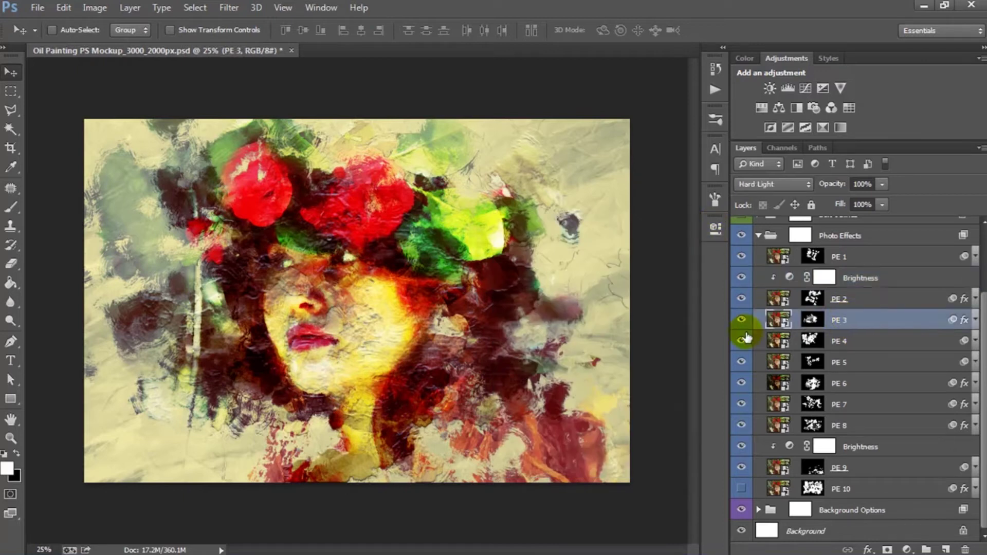
pyautogui.click(741, 320)
pyautogui.click(812, 320)
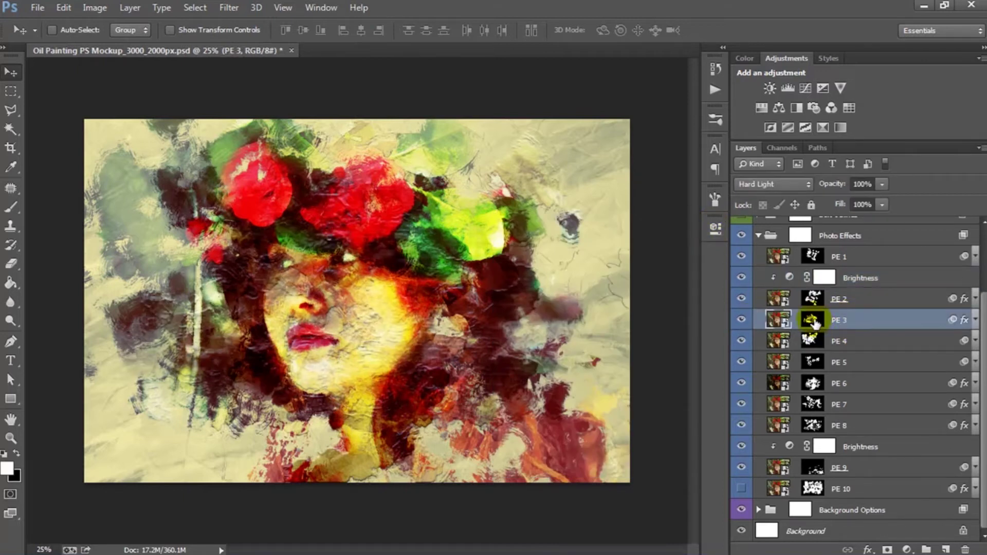
pyautogui.moveTo(346, 303)
pyautogui.mouseDown()
pyautogui.moveTo(381, 313)
pyautogui.moveTo(370, 316)
pyautogui.mouseUp()
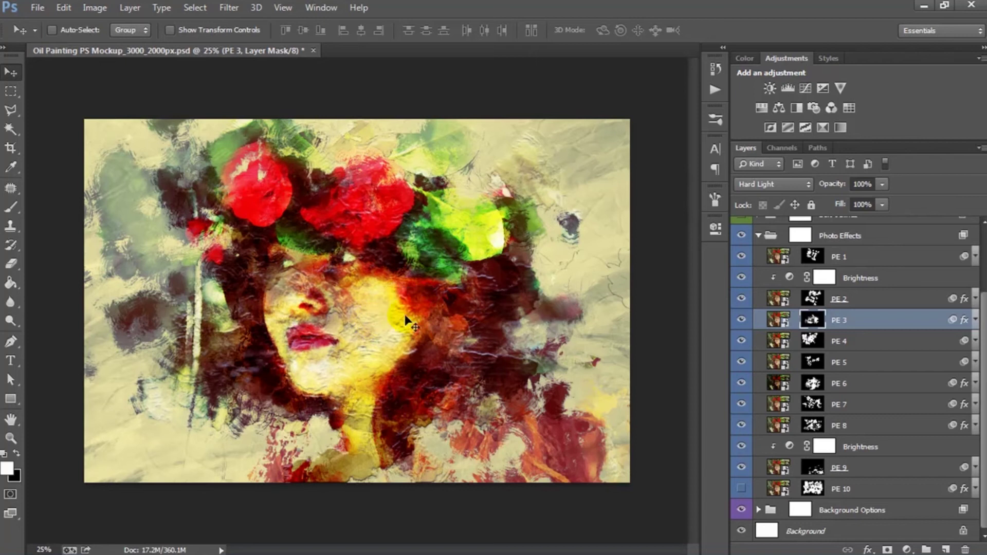
# - Scale the PE 3 mask to about 117% and move it slightly right
pyautogui.hotkey('ctrl', 't')
pyautogui.moveTo(504, 189); pyautogui.dragTo(541, 180)
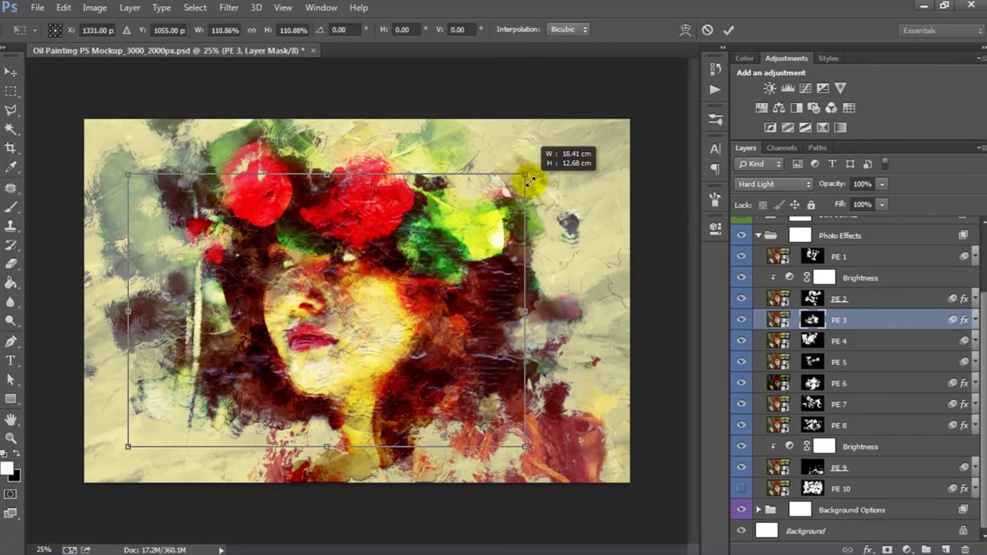
pyautogui.moveTo(471, 254); pyautogui.dragTo(484, 255)
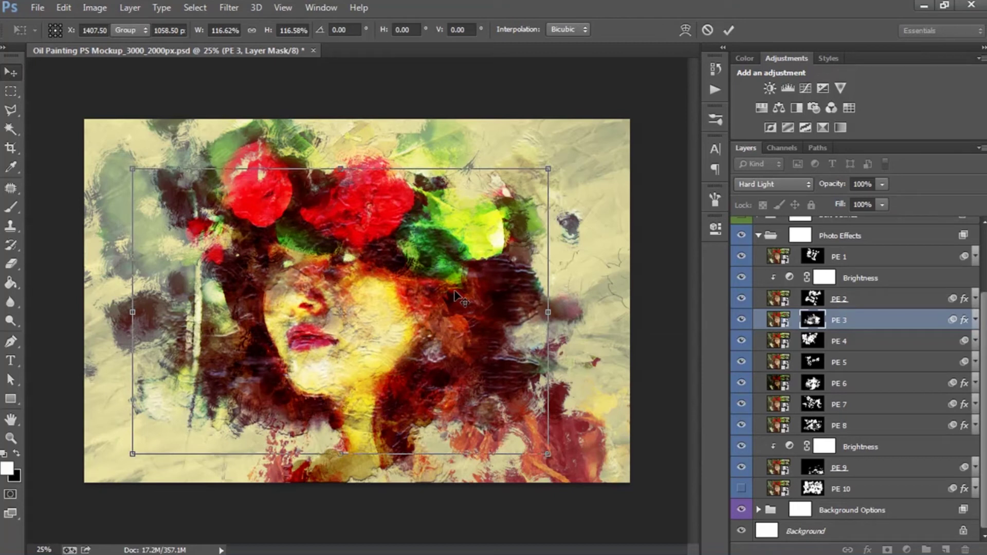
pyautogui.press('Return')
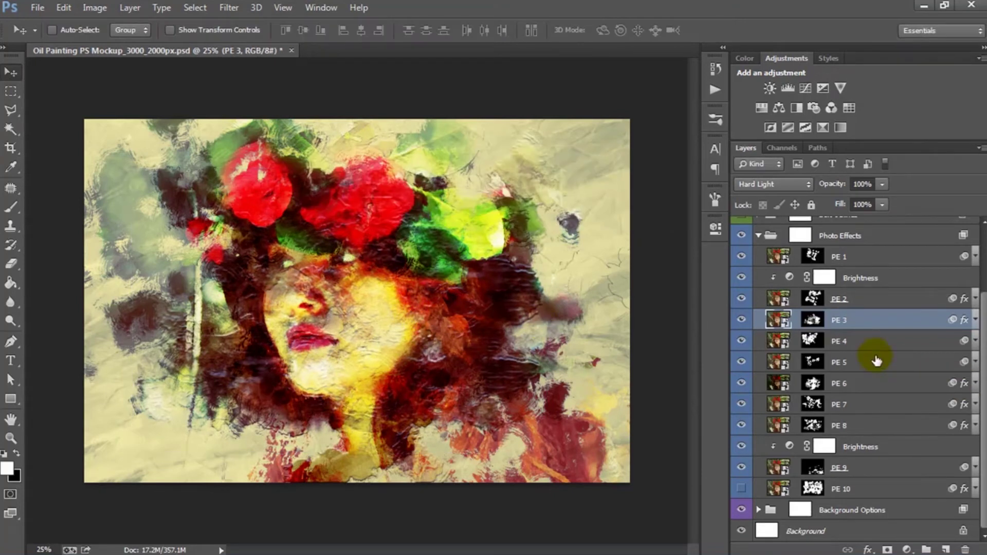
pyautogui.click(858, 344)
# - Shift the PE 4 layer mask across the portrait
pyautogui.click(742, 340)
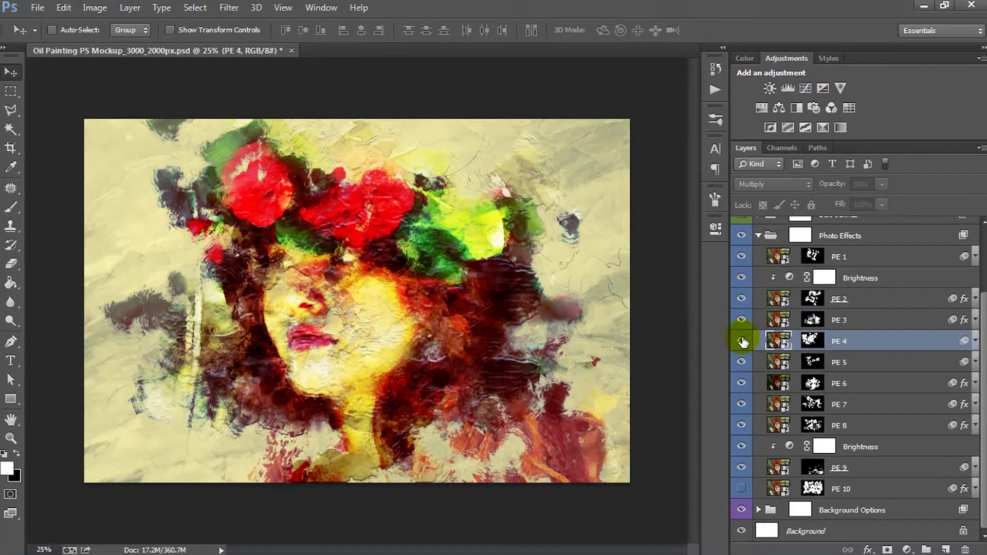
pyautogui.click(742, 341)
pyautogui.click(812, 341)
pyautogui.moveTo(303, 337)
pyautogui.mouseDown()
pyautogui.moveTo(443, 371)
pyautogui.moveTo(403, 332)
pyautogui.mouseUp()
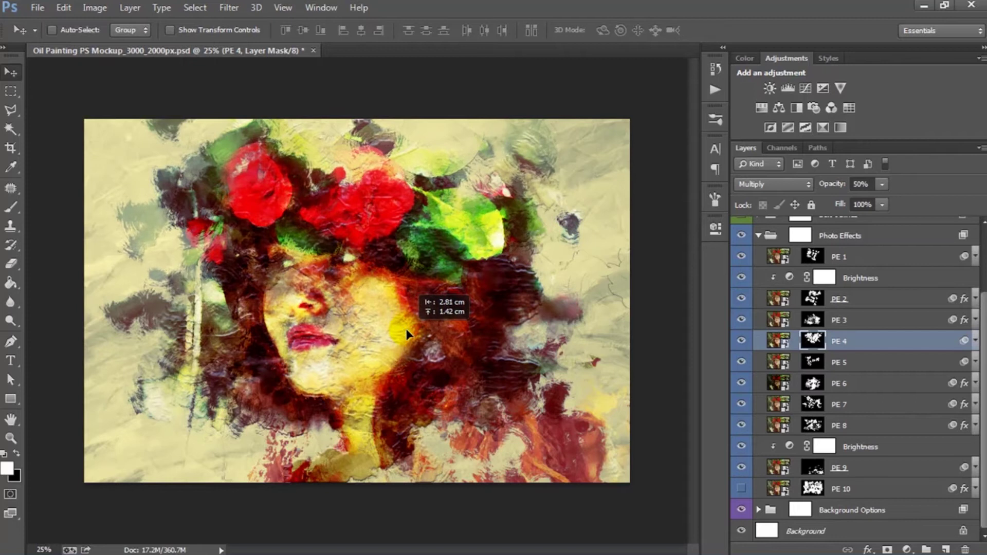
# - Scale the PE 5 mask to about 126% and move it up-right
pyautogui.click(838, 363)
pyautogui.click(812, 362)
pyautogui.moveTo(360, 321); pyautogui.dragTo(365, 338)
pyautogui.hotkey('ctrl', 't')
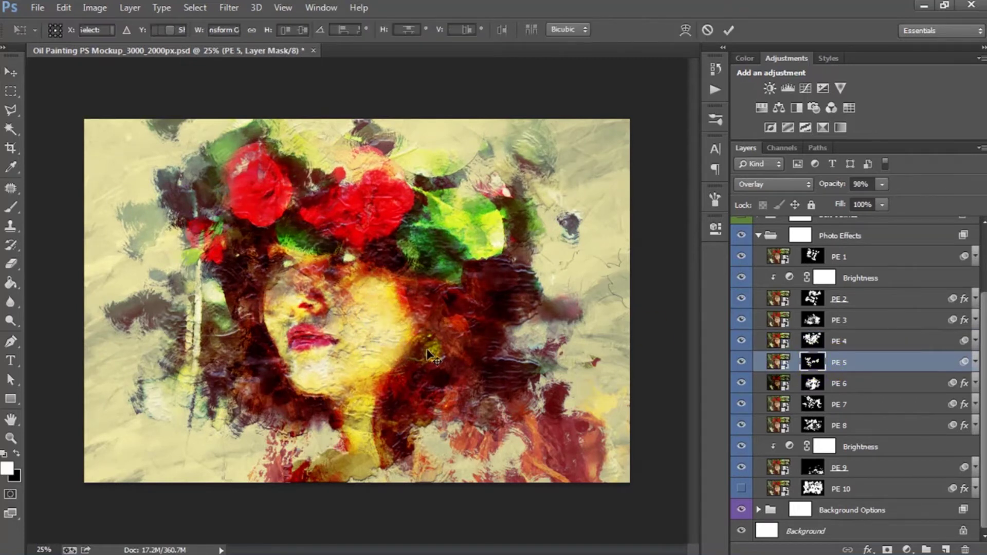
pyautogui.moveTo(522, 202); pyautogui.dragTo(568, 167)
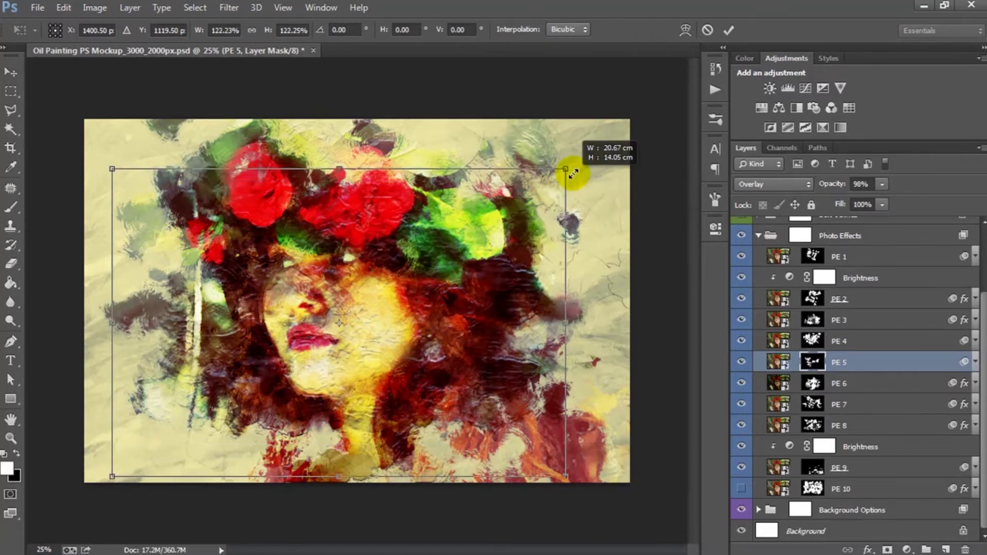
pyautogui.moveTo(459, 300); pyautogui.dragTo(472, 282)
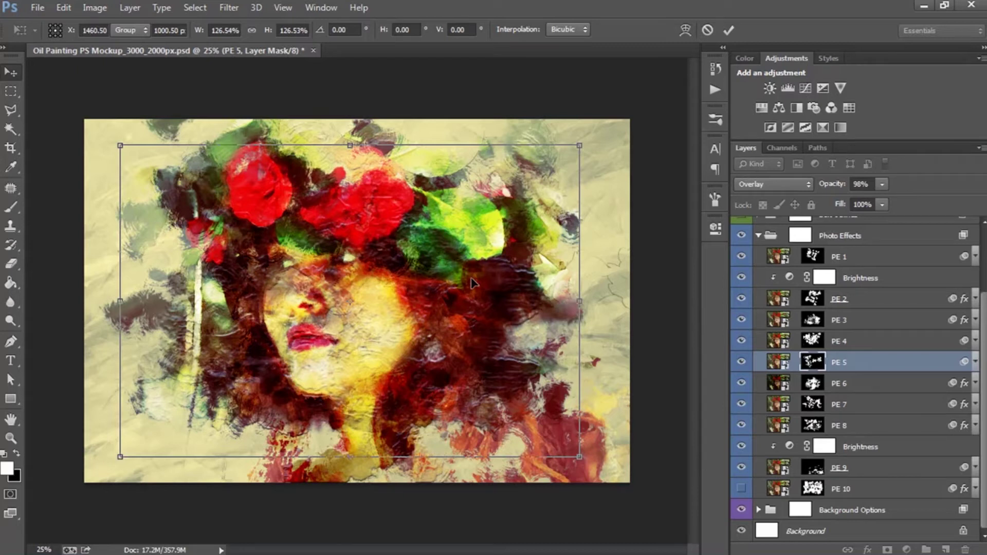
pyautogui.press('Return')
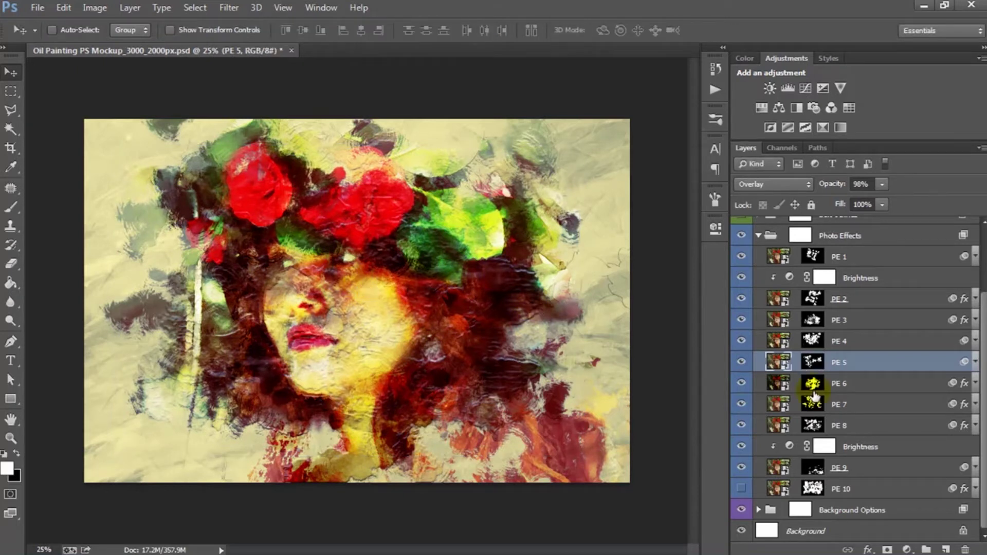
# - Shift the PE 6 layer mask across the portrait
pyautogui.click(844, 384)
pyautogui.click(741, 384)
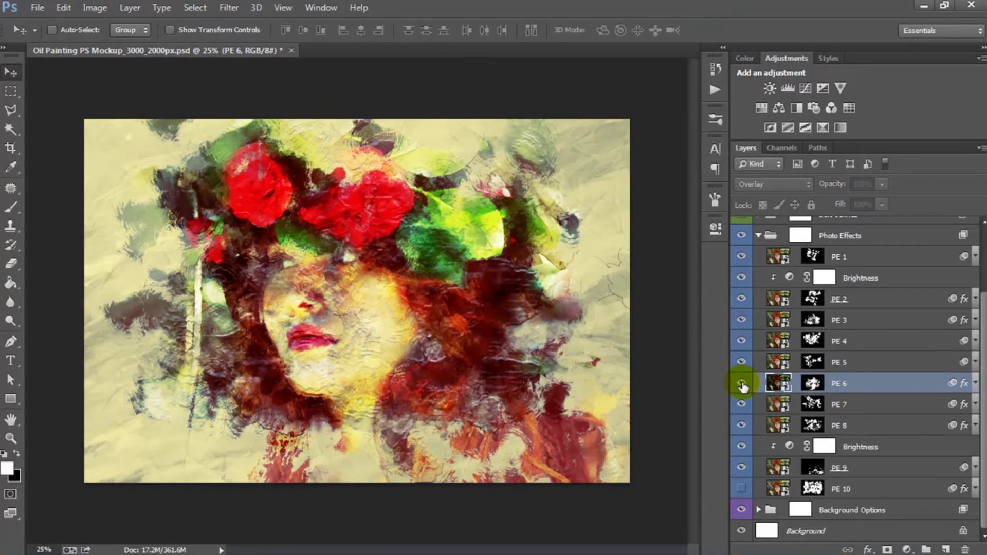
pyautogui.click(741, 384)
pyautogui.click(813, 383)
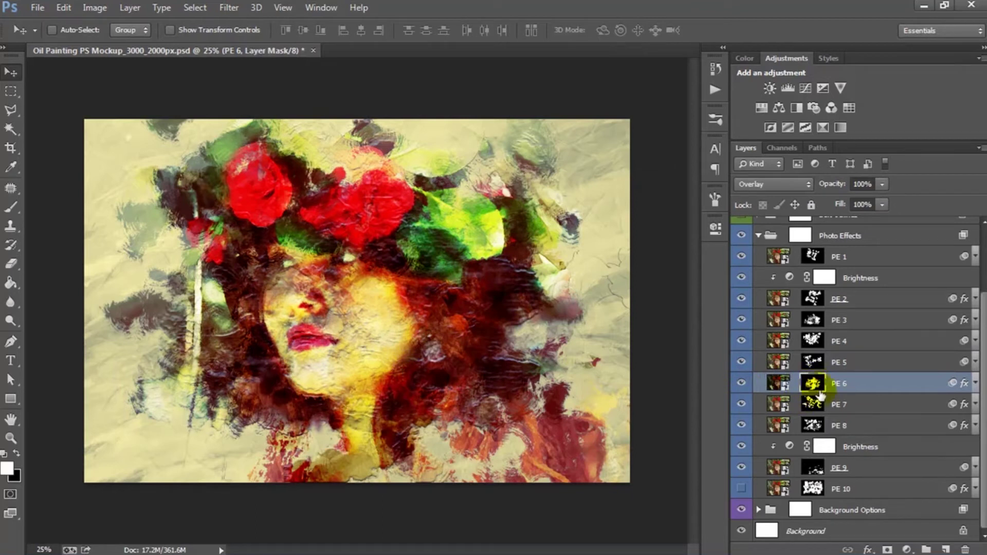
pyautogui.moveTo(538, 378); pyautogui.dragTo(443, 387)
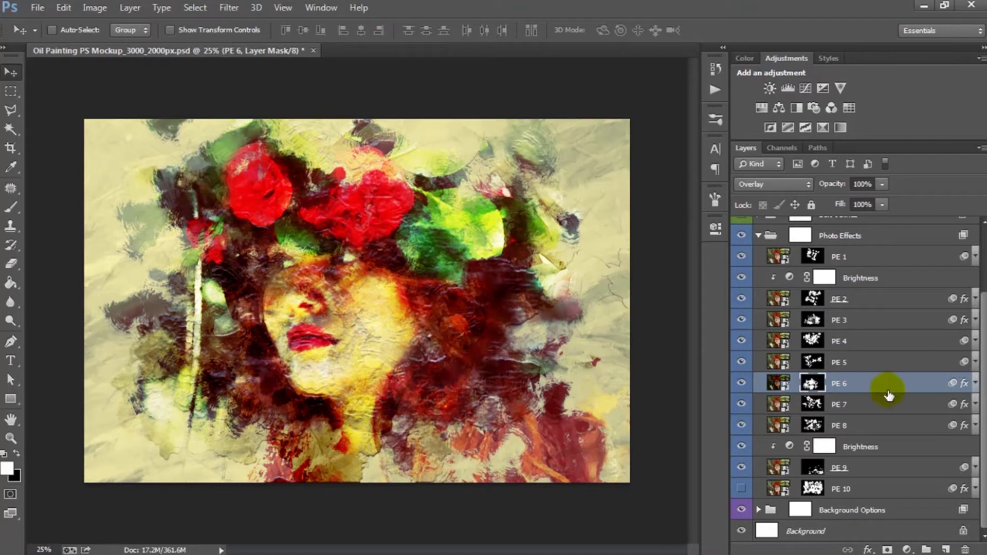
# - Shift the PE 7 layer mask and lower PE 7's opacity to 60%
pyautogui.click(863, 401)
pyautogui.click(741, 405)
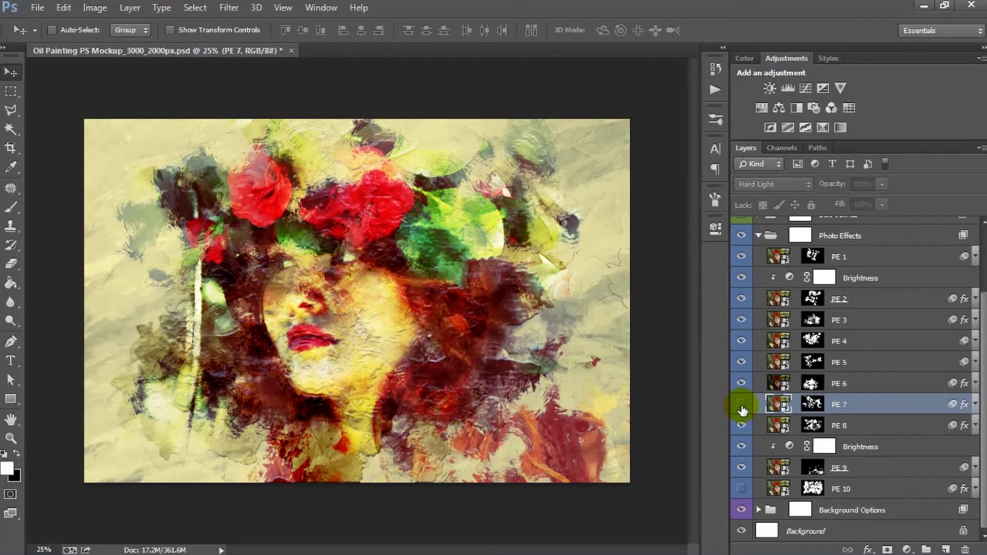
pyautogui.click(741, 406)
pyautogui.click(811, 406)
pyautogui.moveTo(590, 363); pyautogui.dragTo(498, 341)
pyautogui.click(867, 185)
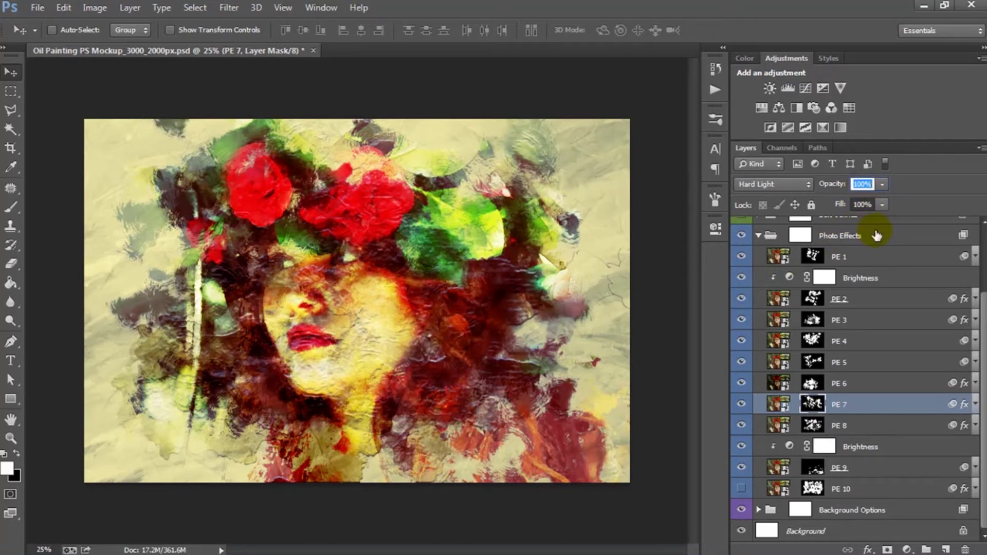
pyautogui.write('60')
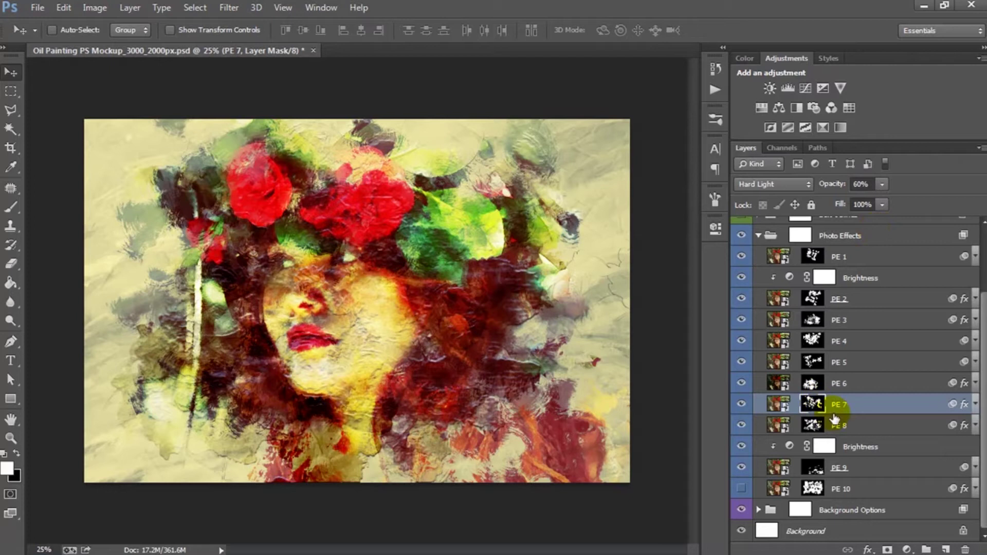
pyautogui.click(839, 425)
pyautogui.click(742, 426)
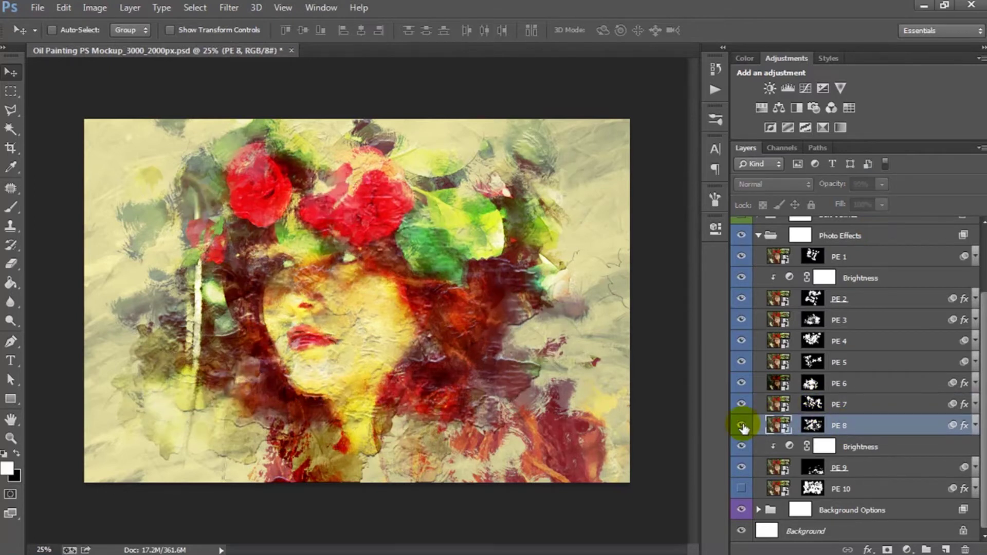
# - Shrink the PE 8 mask to about 83% and rotate it 180°
pyautogui.click(742, 426)
pyautogui.click(813, 424)
pyautogui.moveTo(417, 334)
pyautogui.mouseDown()
pyautogui.moveTo(459, 302)
pyautogui.moveTo(412, 327)
pyautogui.mouseUp()
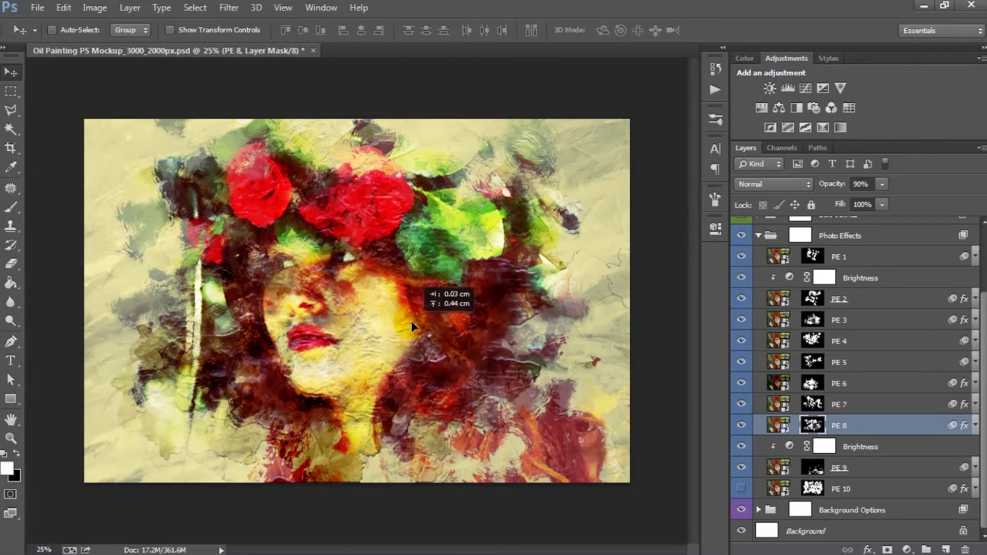
pyautogui.hotkey('ctrl', 't')
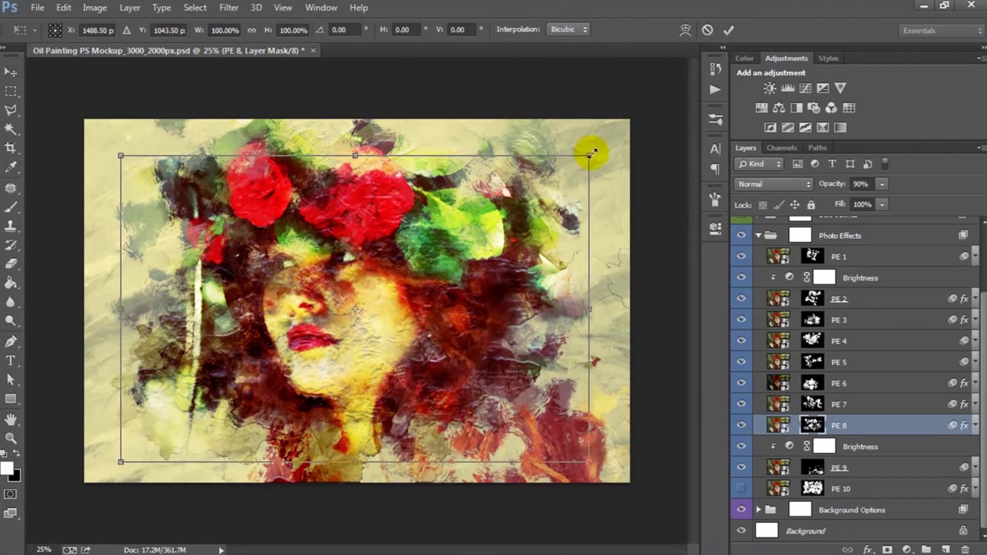
pyautogui.moveTo(591, 153); pyautogui.dragTo(550, 181)
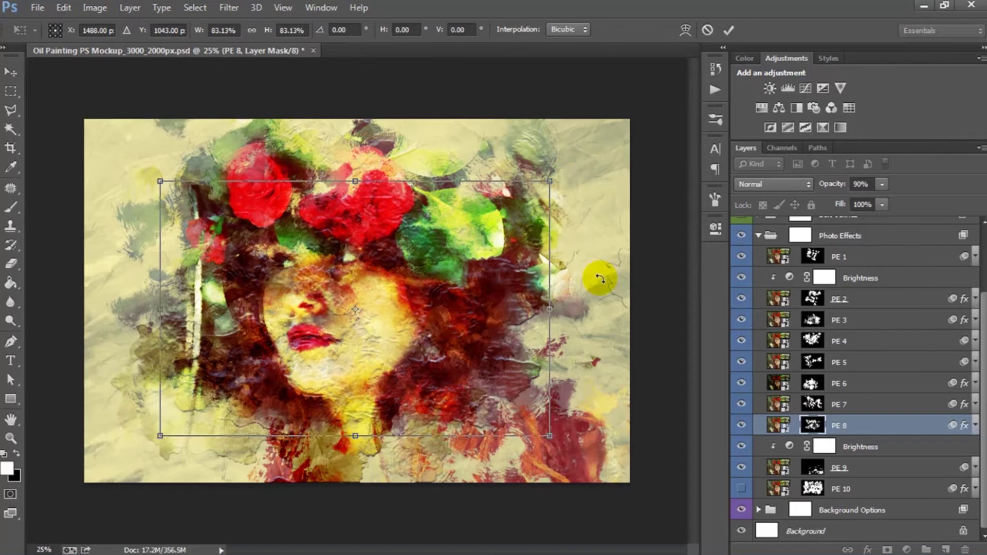
pyautogui.moveTo(600, 278); pyautogui.dragTo(273, 362)
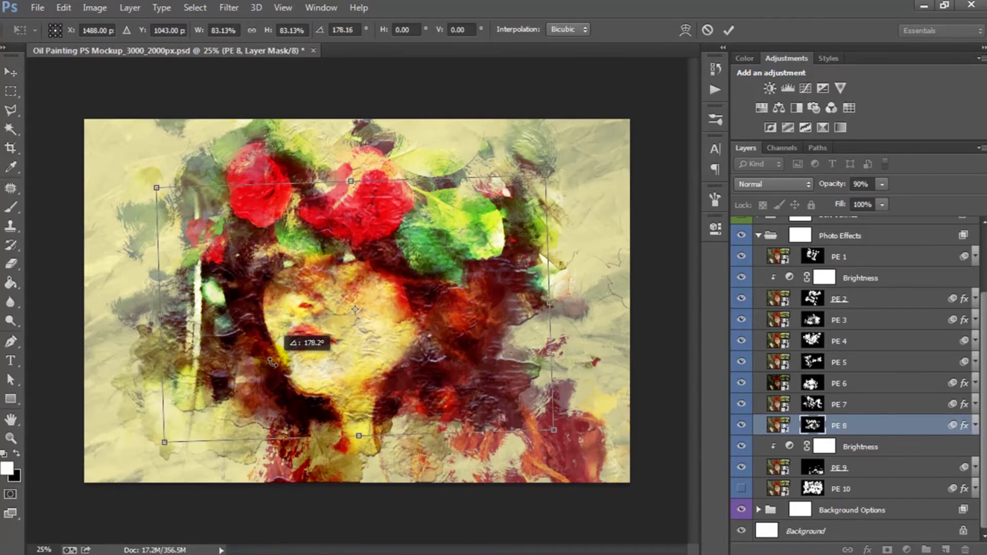
pyautogui.moveTo(272, 363); pyautogui.dragTo(266, 359)
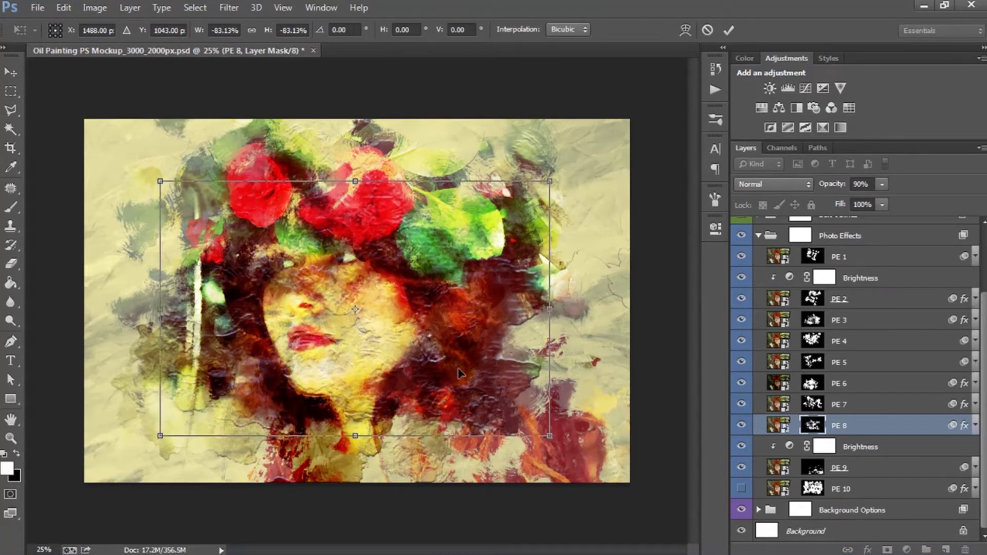
pyautogui.press('Return')
# - Shift the PE 9 mask's red strokes up and left
pyautogui.click(849, 468)
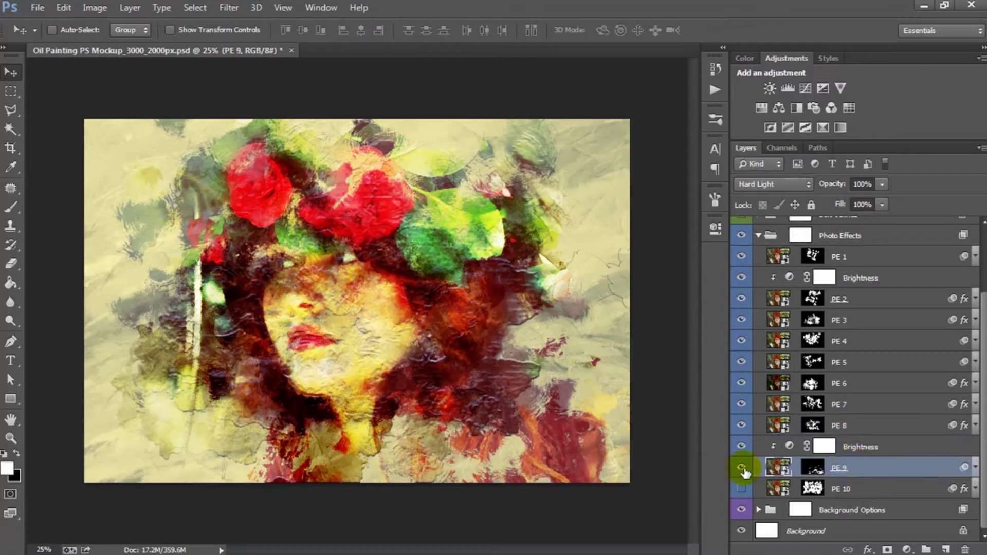
pyautogui.click(741, 468)
pyautogui.click(741, 468)
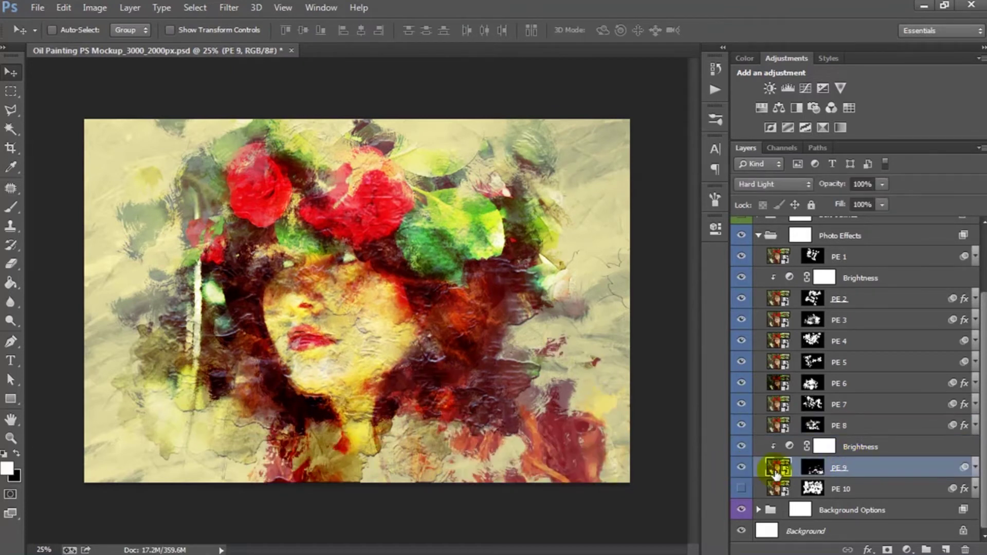
pyautogui.click(812, 467)
pyautogui.moveTo(494, 393)
pyautogui.mouseDown()
pyautogui.moveTo(385, 344)
pyautogui.moveTo(429, 372)
pyautogui.mouseUp()
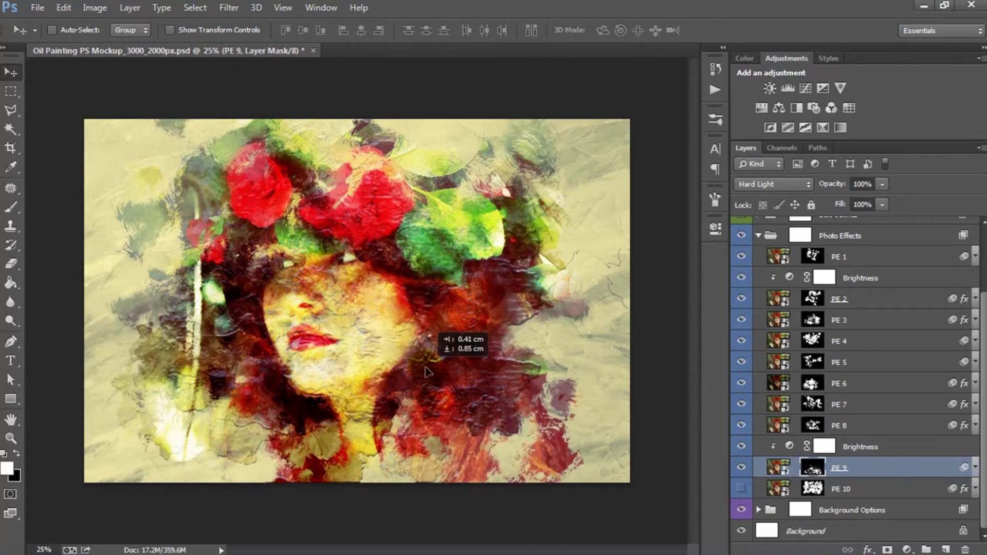
# - Raise the Brightness adjustment above PE 9 to 84
pyautogui.click(776, 448)
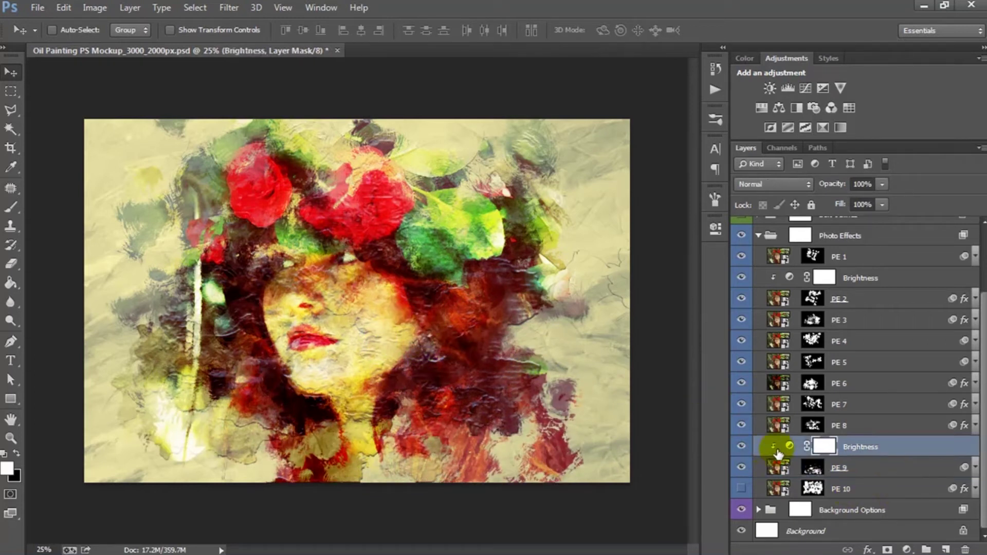
pyautogui.doubleClick(790, 448)
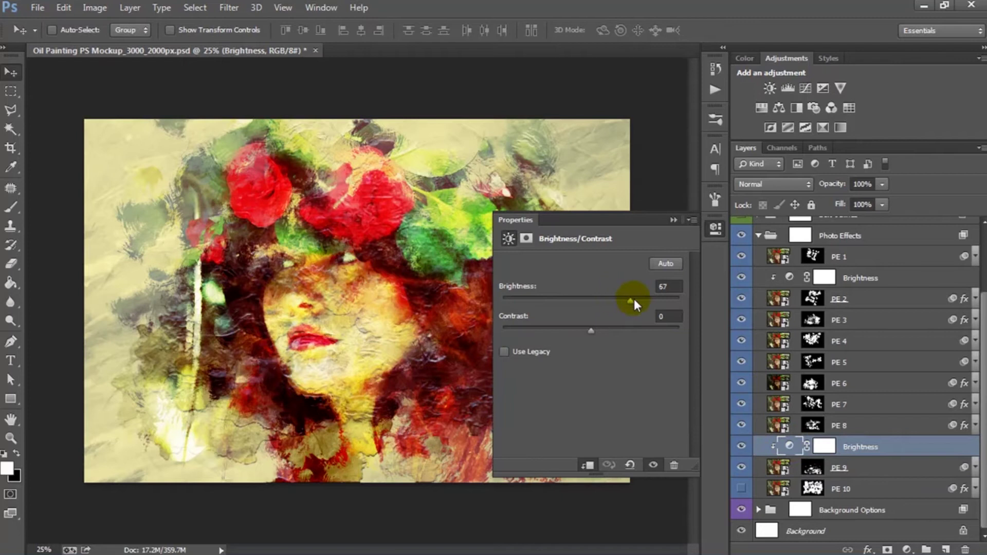
pyautogui.moveTo(634, 300); pyautogui.dragTo(640, 302)
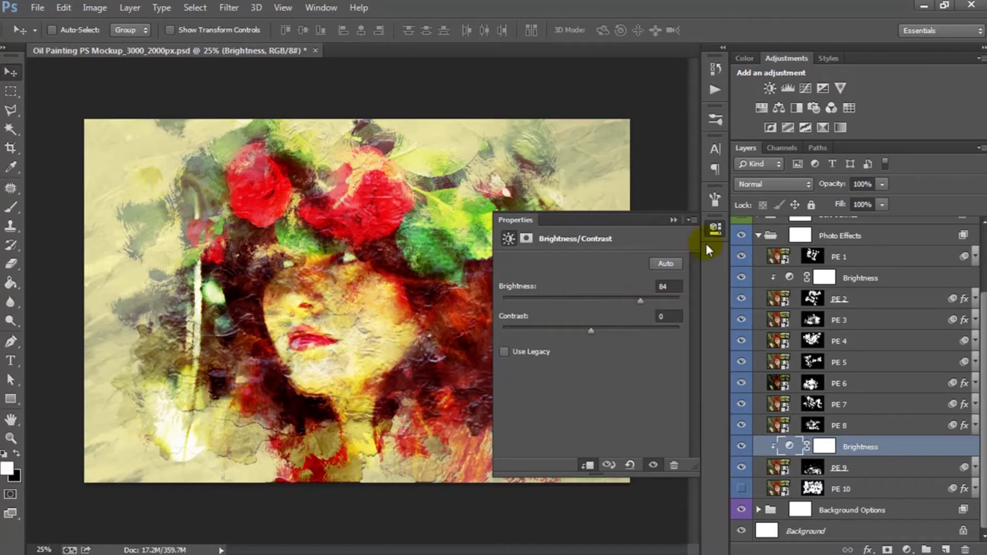
pyautogui.click(715, 228)
pyautogui.click(848, 468)
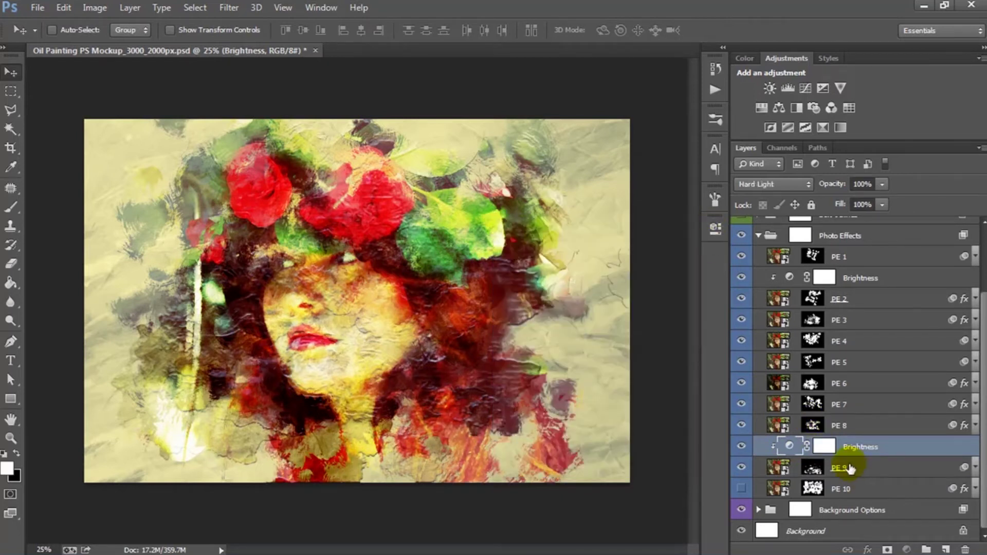
pyautogui.click(741, 468)
# - Show PE 10 and shift its layer mask across the portrait
pyautogui.click(741, 467)
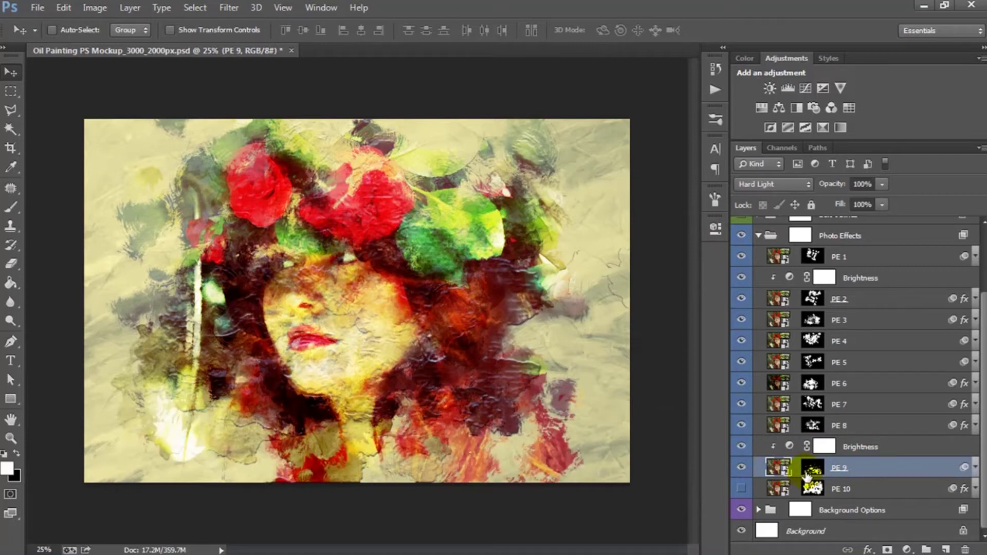
pyautogui.click(802, 488)
pyautogui.click(741, 488)
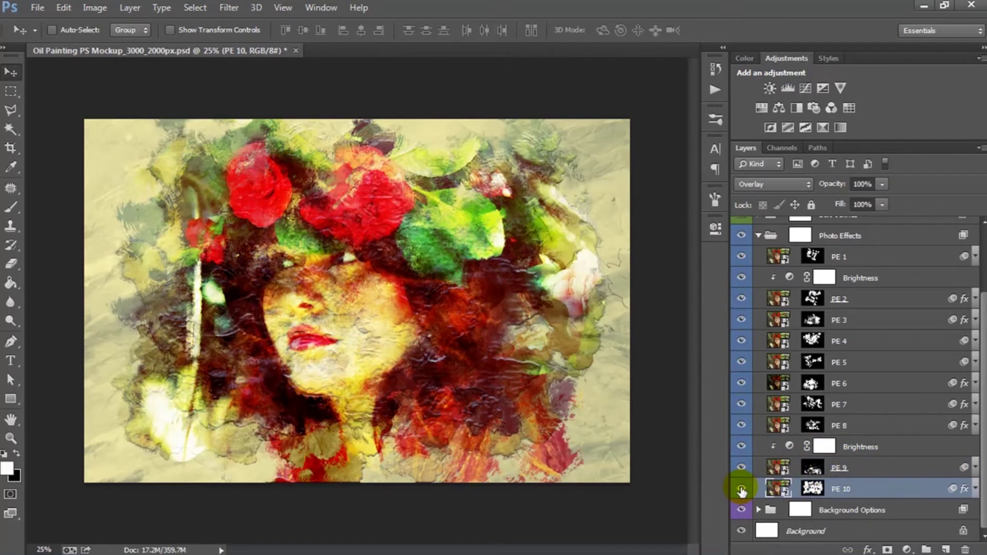
pyautogui.click(813, 489)
pyautogui.moveTo(482, 339); pyautogui.dragTo(491, 351)
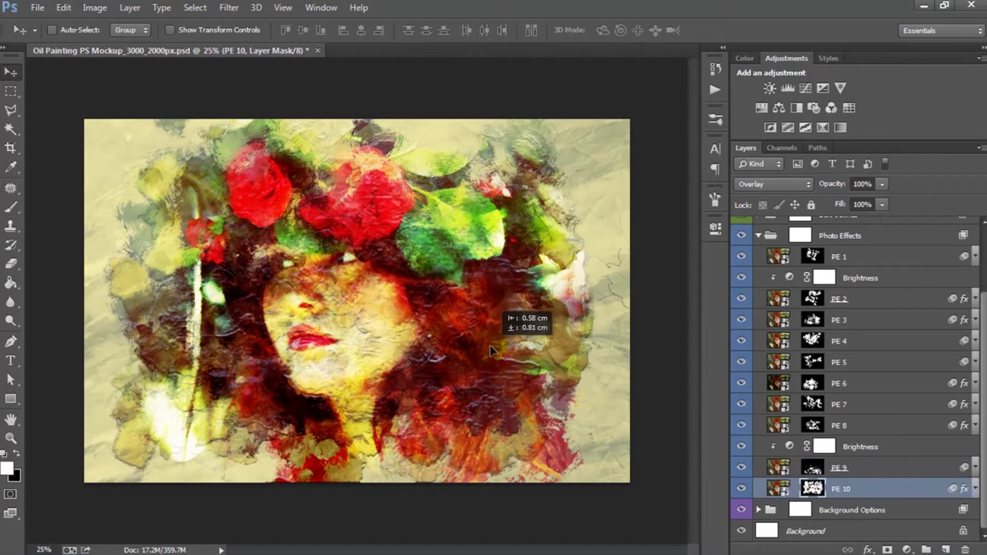
# - Resize the PE 10 mask and lower PE 10's opacity to 99%
pyautogui.hotkey('ctrl', 't')
pyautogui.moveTo(603, 123)
pyautogui.mouseDown()
pyautogui.moveTo(654, 95)
pyautogui.moveTo(609, 126)
pyautogui.mouseUp()
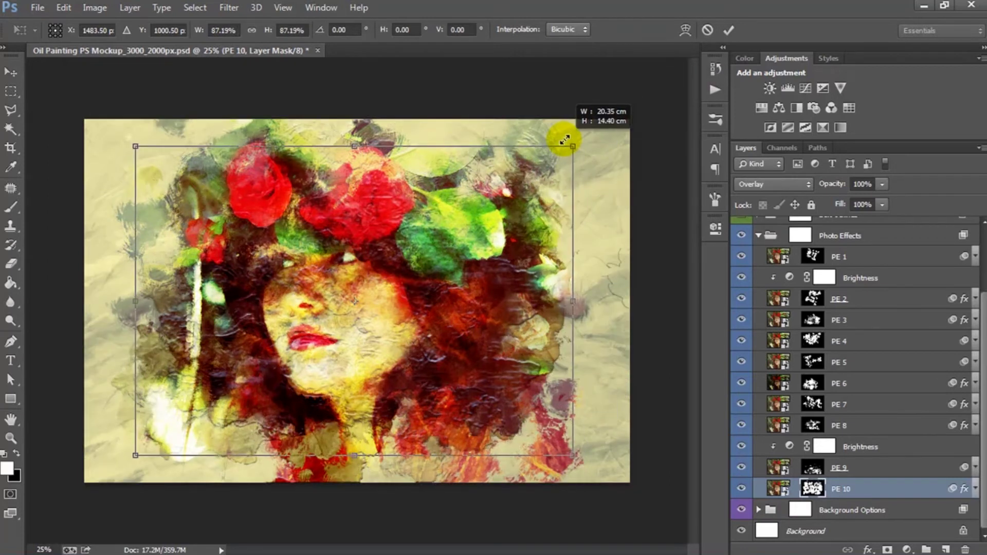
pyautogui.press('Return')
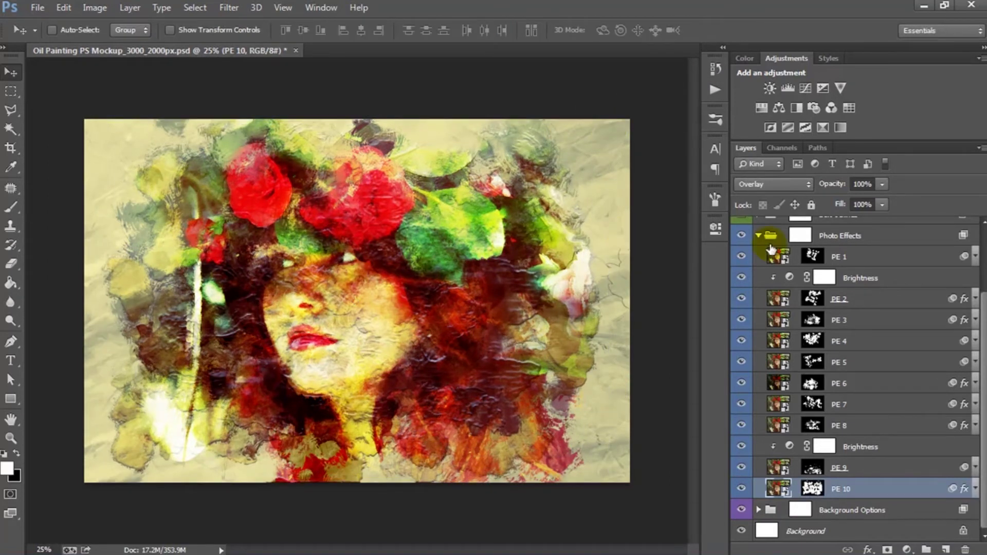
pyautogui.moveTo(841, 181)
pyautogui.mouseDown()
pyautogui.moveTo(817, 185)
pyautogui.moveTo(855, 182)
pyautogui.mouseUp()
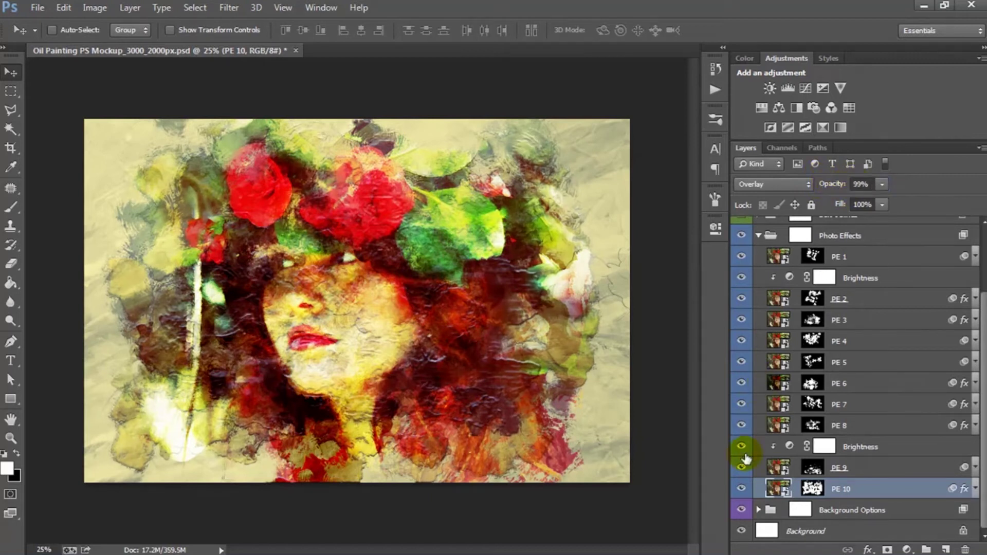
pyautogui.click(742, 487)
# - Fold away Photo Effects, switch on the Soft Outlines group, then collapse it
pyautogui.scroll(3, 881, 363)
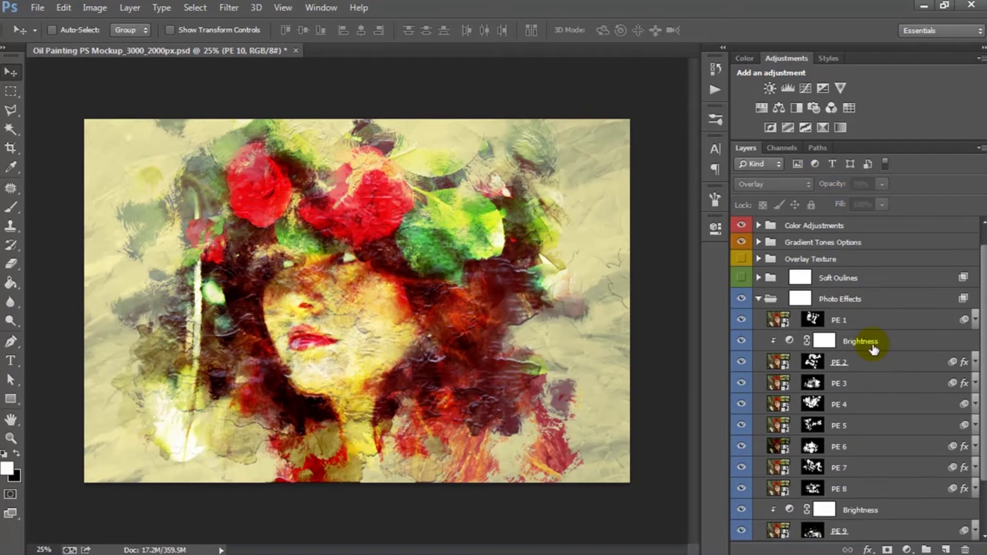
pyautogui.click(848, 303)
pyautogui.click(758, 299)
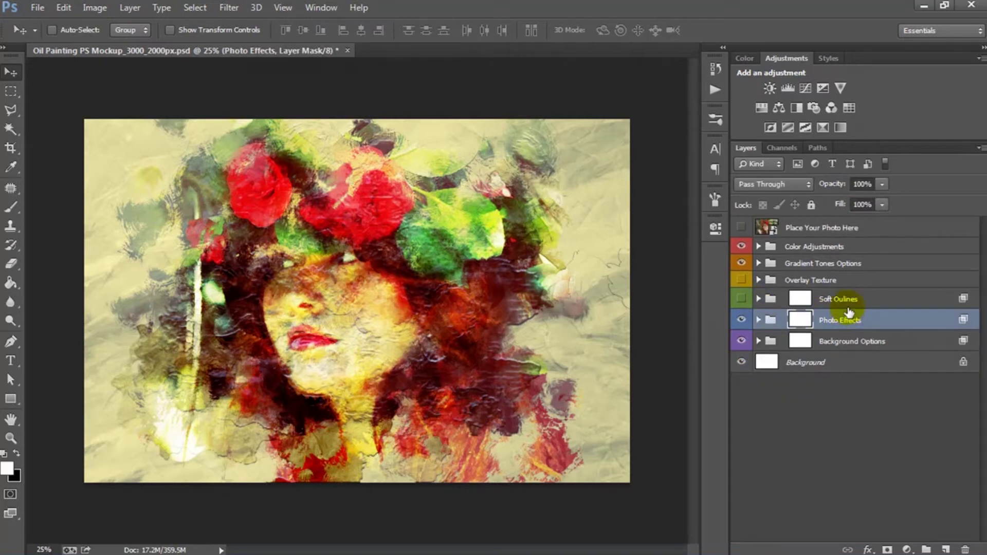
pyautogui.click(822, 301)
pyautogui.click(759, 299)
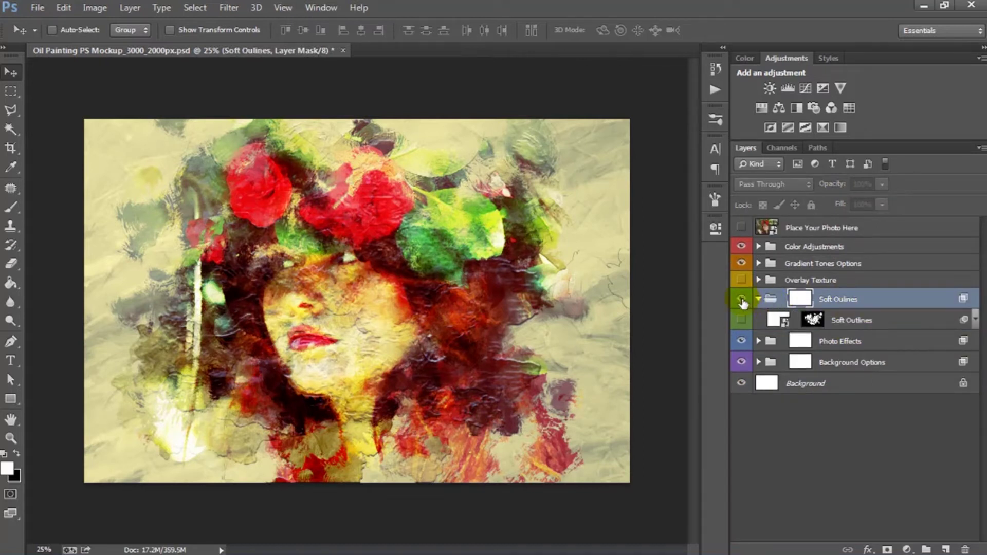
pyautogui.click(742, 299)
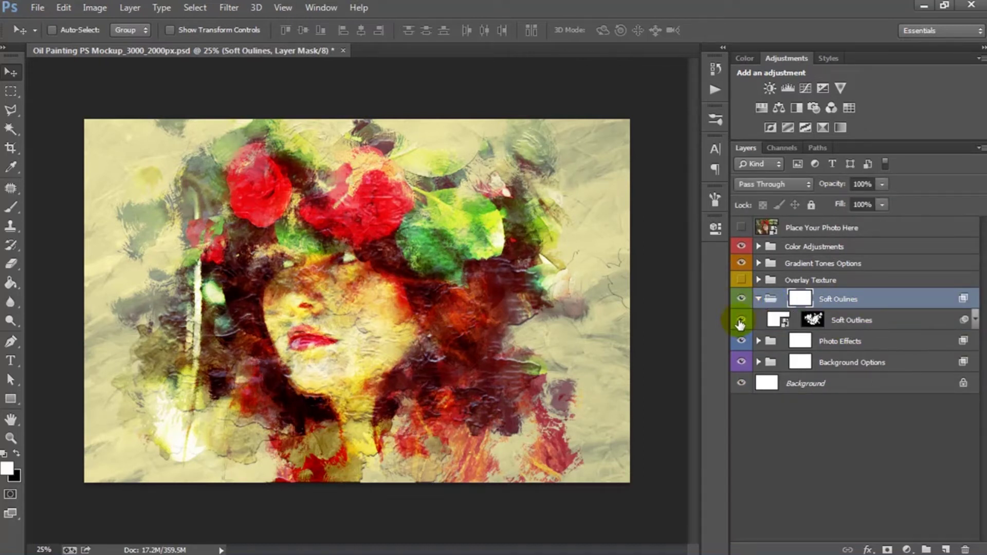
pyautogui.click(833, 319)
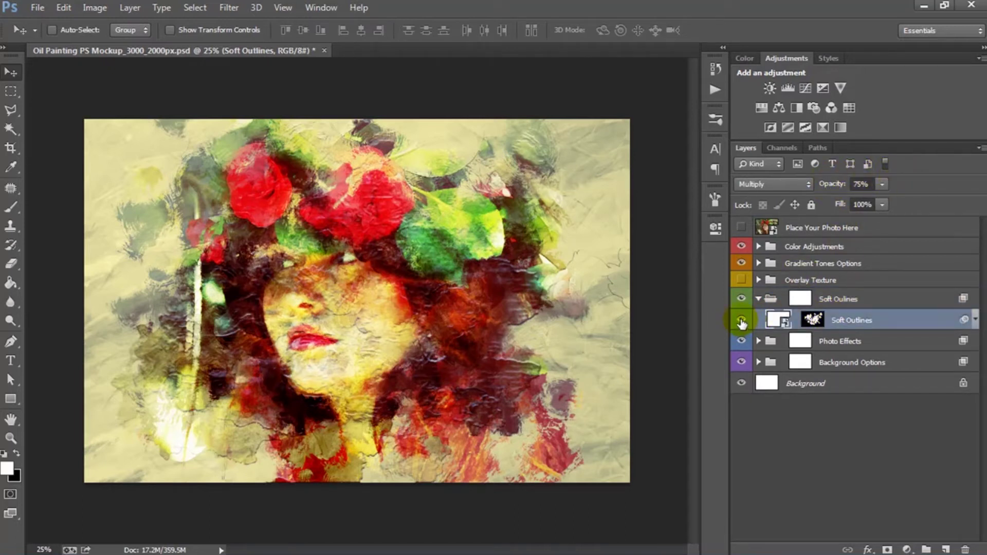
pyautogui.click(759, 300)
# - Show the Overlay Texture group's texture layer at 40% opacity
pyautogui.click(770, 283)
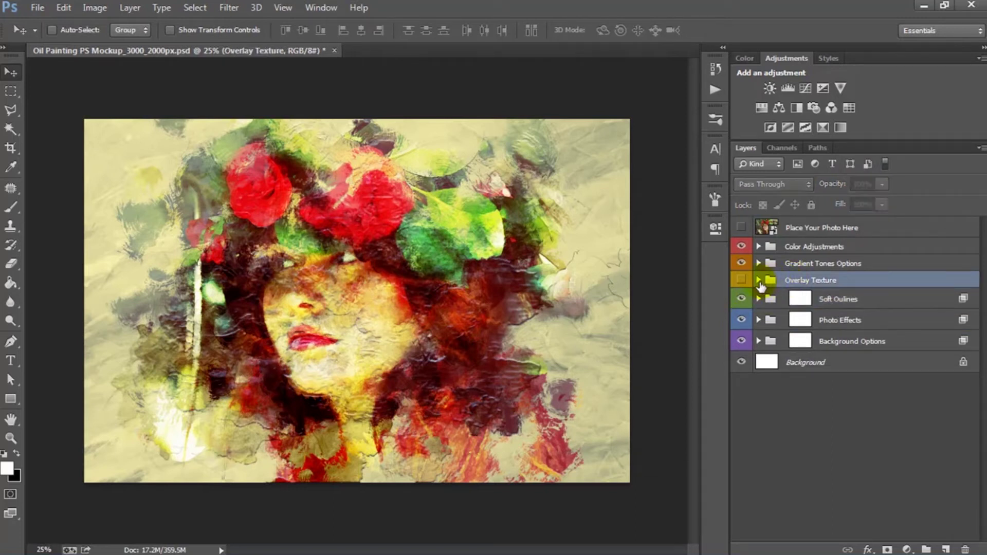
pyautogui.click(758, 280)
pyautogui.click(740, 301)
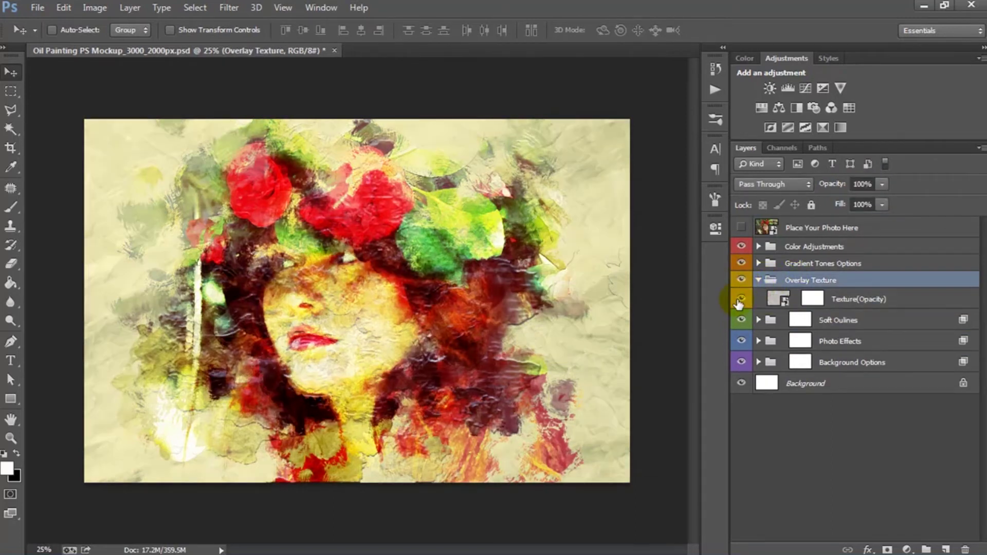
pyautogui.click(838, 297)
pyautogui.moveTo(831, 188)
pyautogui.mouseDown()
pyautogui.moveTo(851, 188)
pyautogui.moveTo(836, 188)
pyautogui.mouseUp()
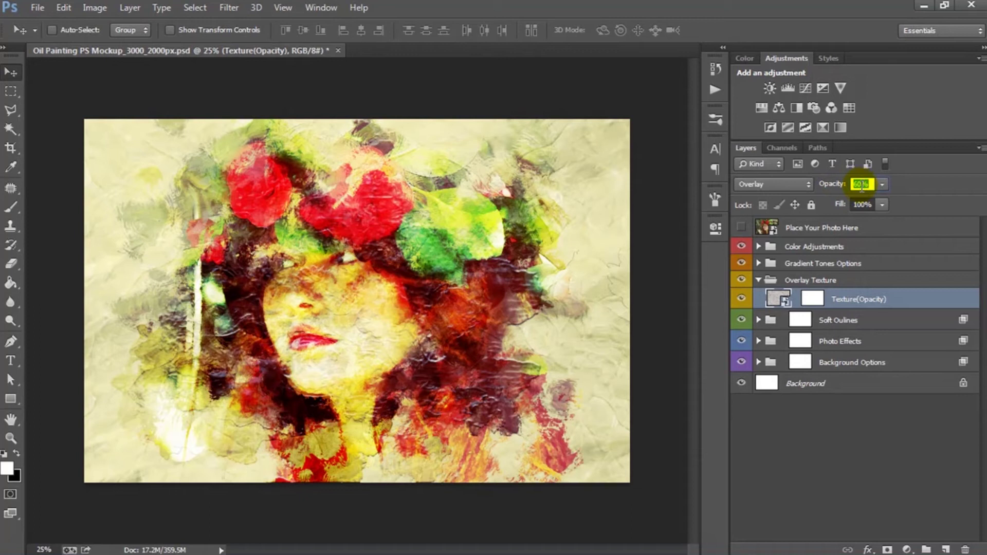
pyautogui.write('40')
pyautogui.press('Return')
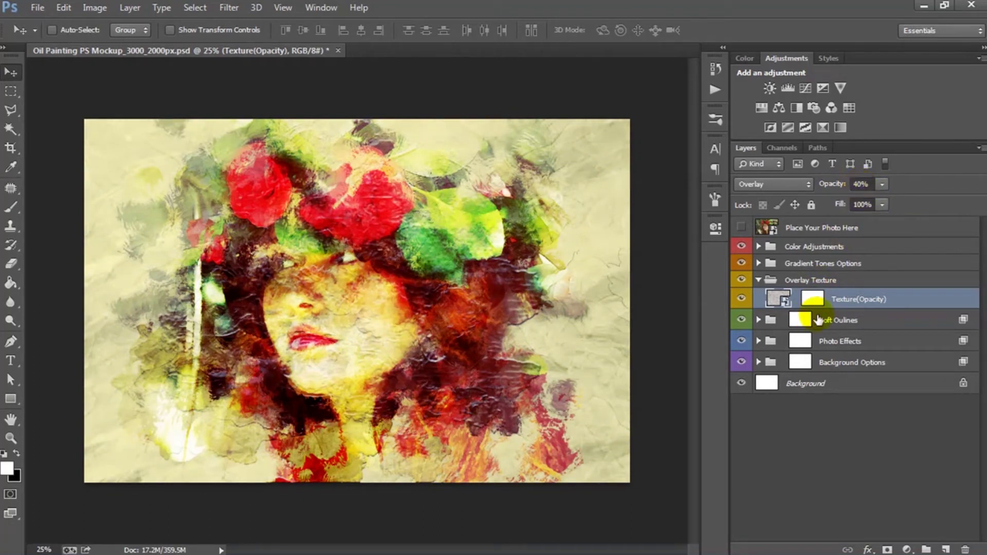
# - Toggle the texture layer off and on to compare, then collapse the Overlay Texture group
pyautogui.click(742, 300)
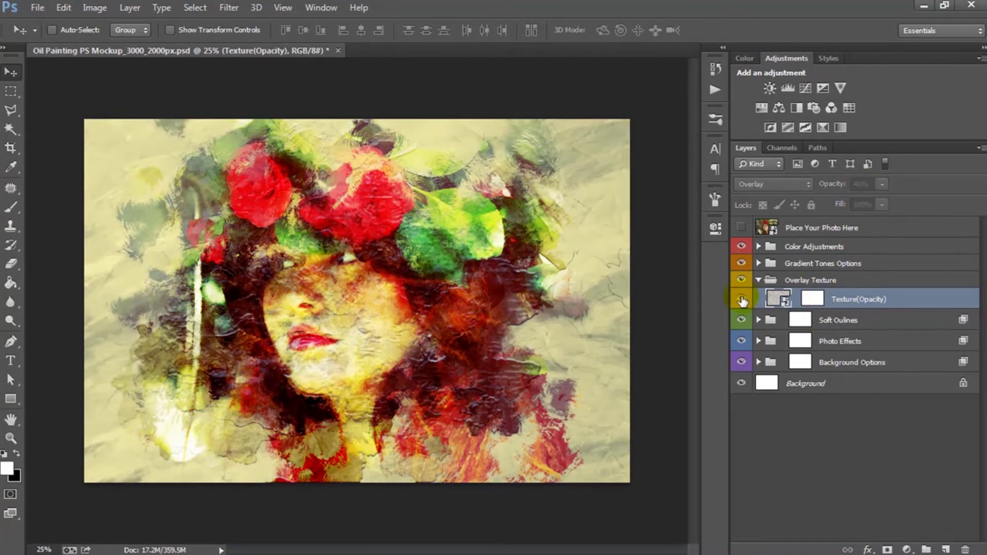
pyautogui.click(742, 299)
pyautogui.click(797, 280)
pyautogui.click(759, 280)
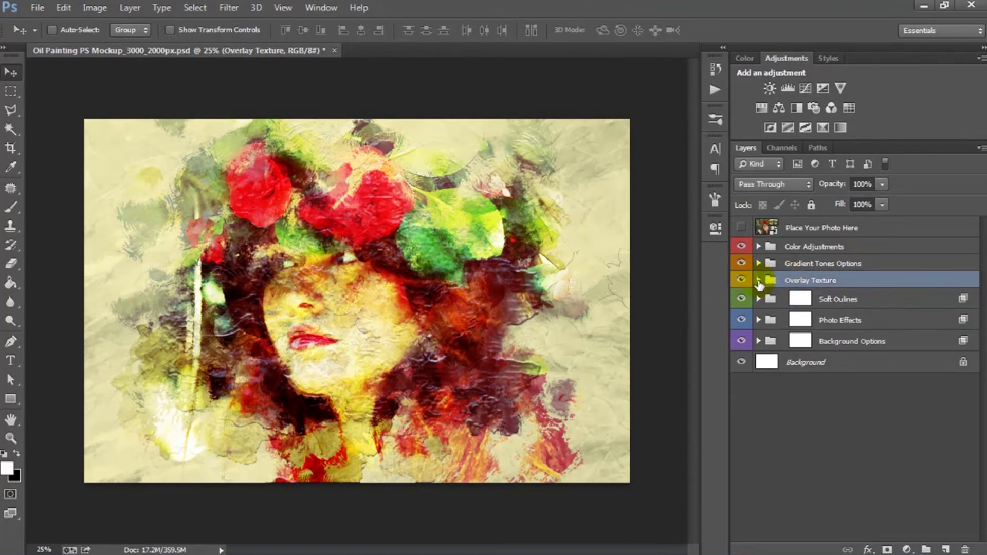
# - Expand Gradient Tones Options and show Gradient Tone 01 at 60% opacity
pyautogui.click(787, 263)
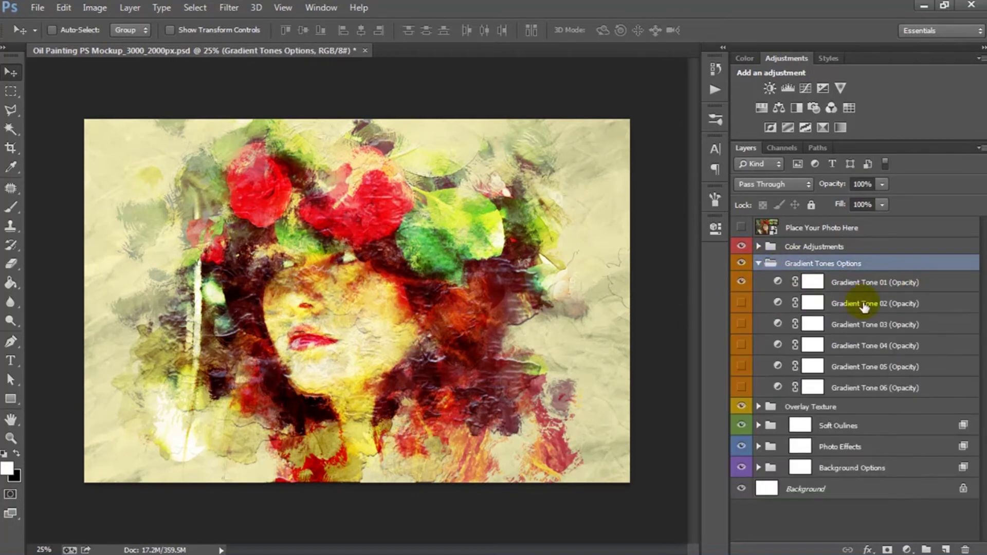
pyautogui.click(851, 282)
pyautogui.click(742, 282)
pyautogui.moveTo(834, 184); pyautogui.dragTo(846, 183)
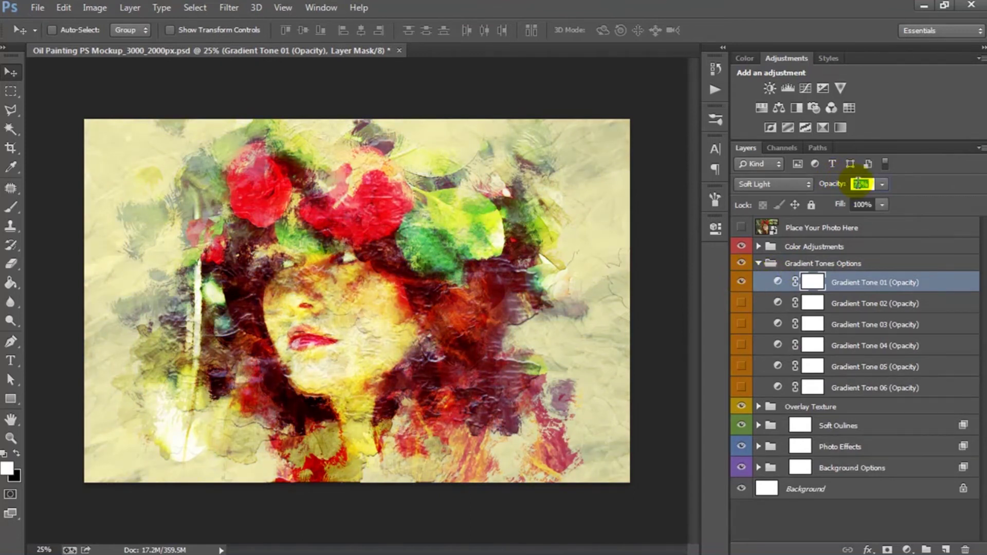
pyautogui.click(778, 281)
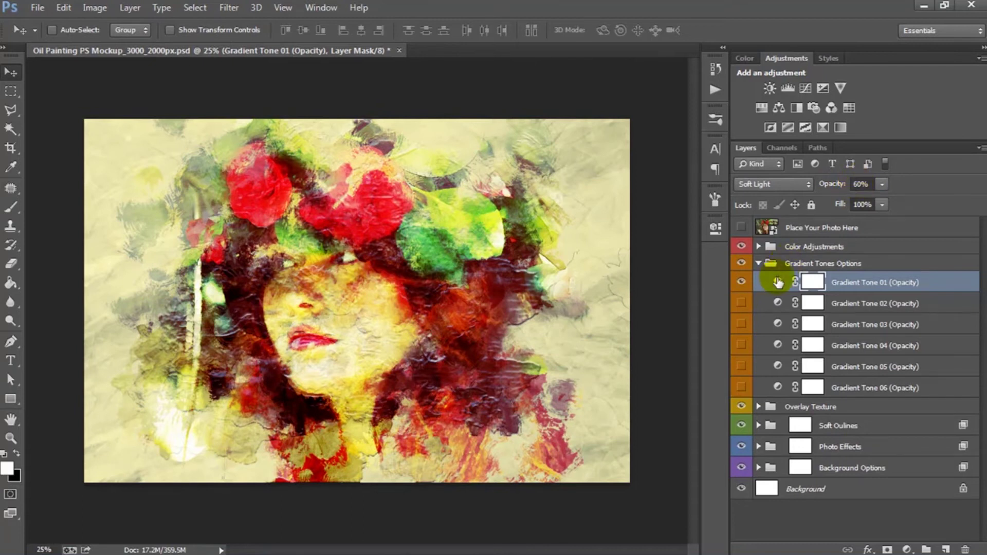
# - Try the Orange-Blue, Yellow-Green-Red-Orange-Blue and Gold-Teal-Green presets on Gradient Tone 01, then cancel
pyautogui.doubleClick(778, 281)
pyautogui.click(637, 264)
pyautogui.scroll(-2, 766, 221)
pyautogui.scroll(-2, 755, 226)
pyautogui.click(753, 230)
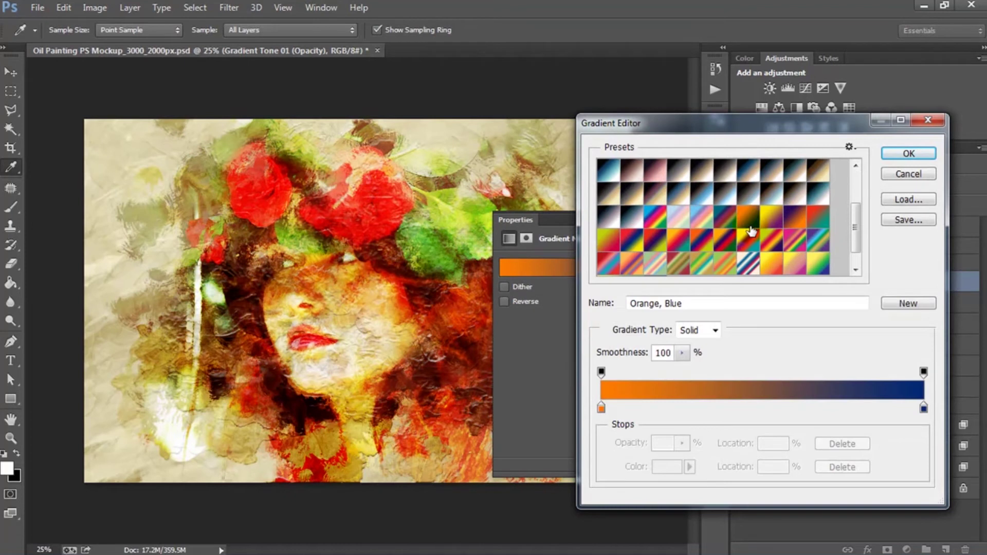
pyautogui.click(763, 236)
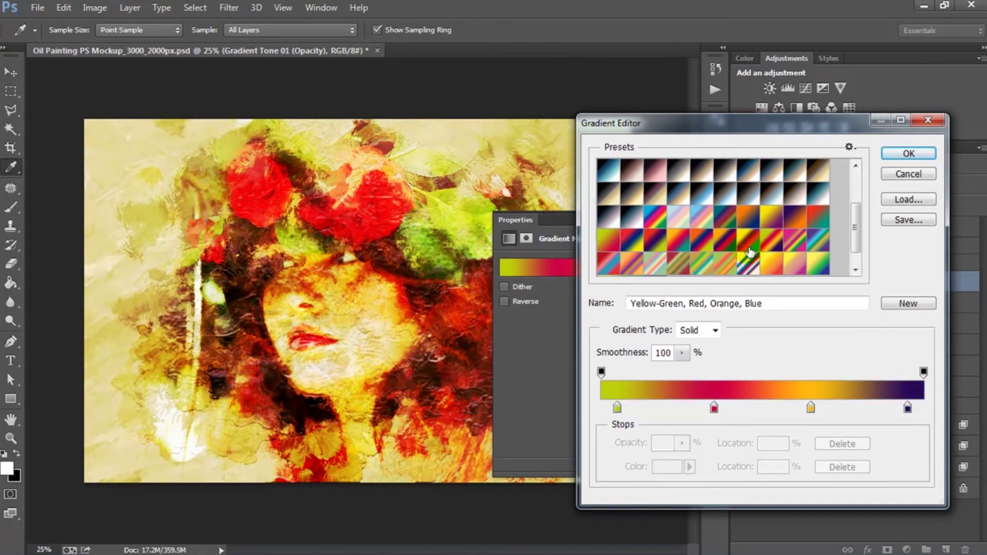
pyautogui.click(702, 263)
pyautogui.click(890, 174)
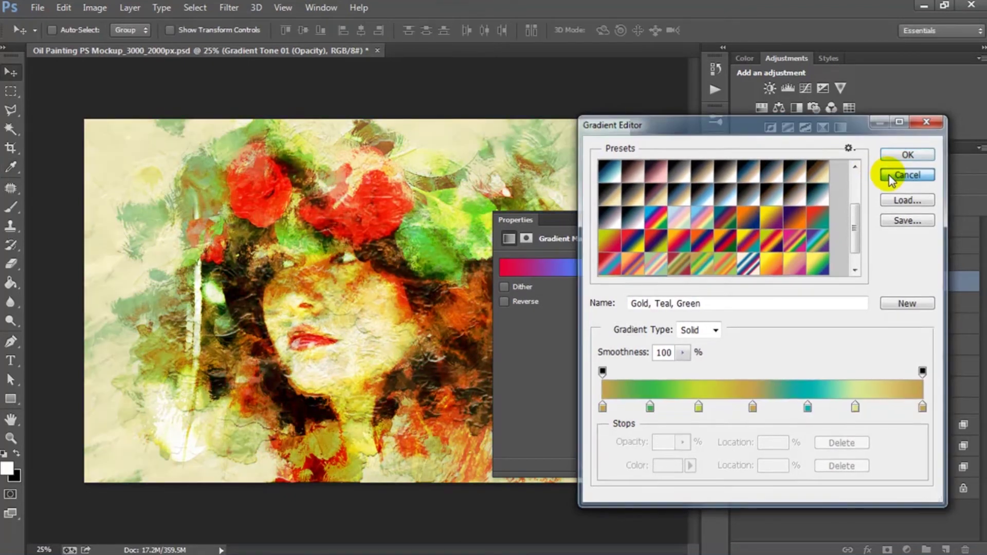
pyautogui.click(715, 227)
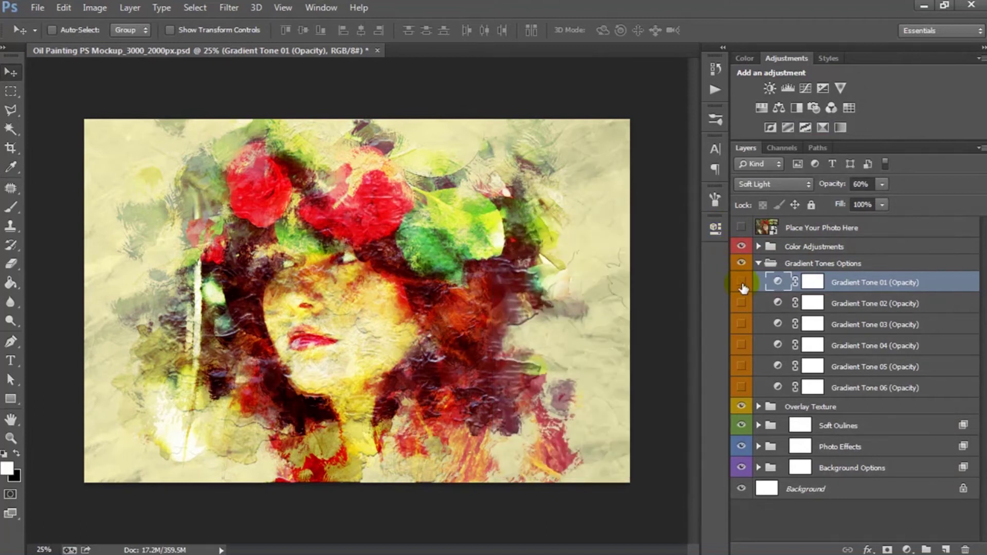
# - Hide Gradient Tone 01 and show Gradient Tone 02 with lowered opacity
pyautogui.click(741, 282)
pyautogui.click(775, 304)
pyautogui.click(740, 303)
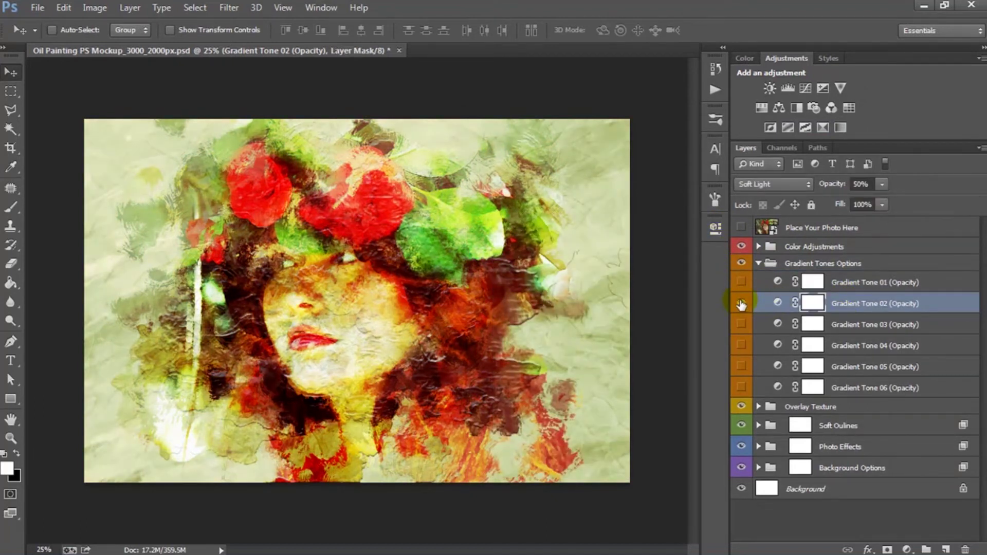
pyautogui.moveTo(833, 186); pyautogui.dragTo(827, 187)
# - Preview Gradient Tone 03 with stronger opacity, then Gradient Tone 04, hiding each afterwards
pyautogui.click(741, 303)
pyautogui.click(853, 324)
pyautogui.click(740, 324)
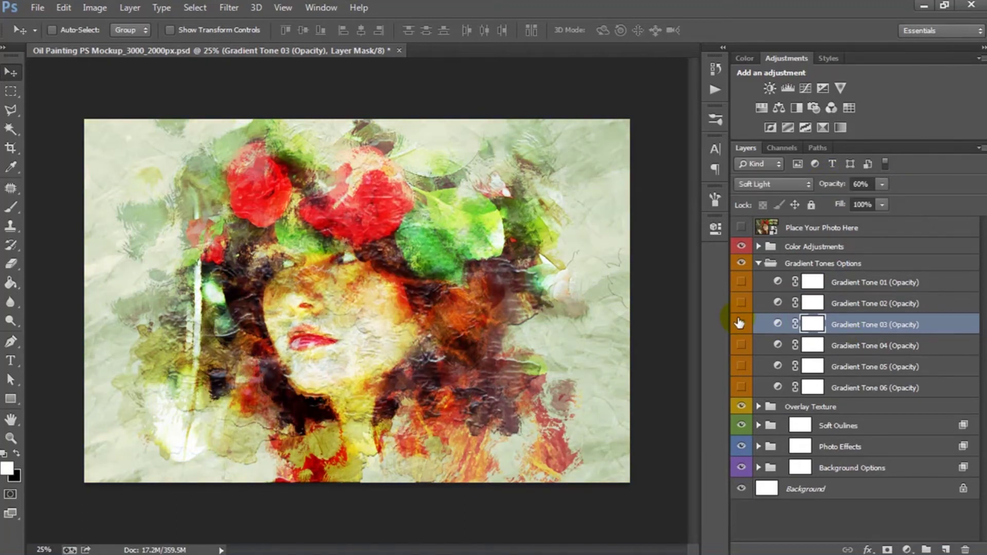
pyautogui.moveTo(833, 184); pyautogui.dragTo(843, 185)
pyautogui.click(741, 324)
pyautogui.click(781, 350)
pyautogui.click(740, 346)
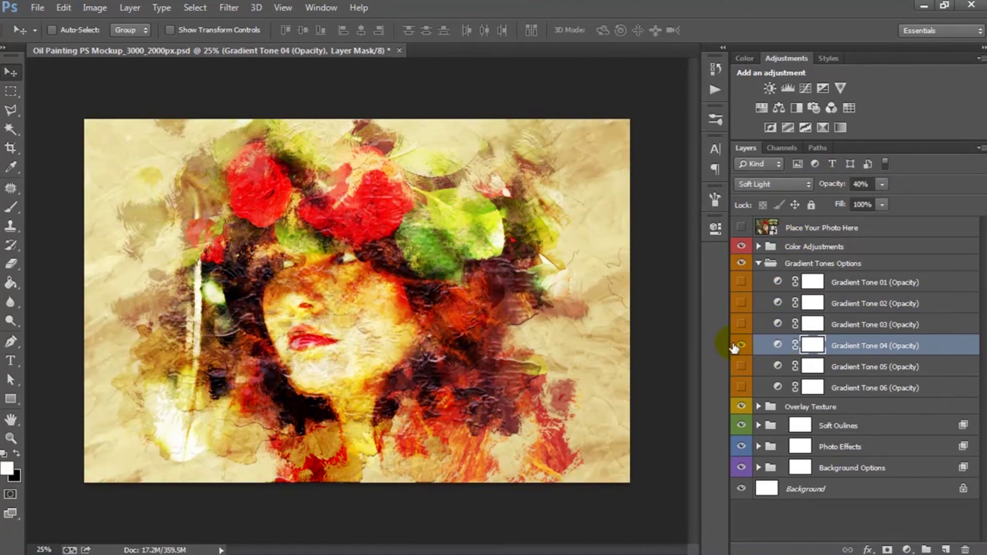
pyautogui.click(741, 345)
# - Preview Gradient Tone 05 and 06 with adjusted opacity, hiding each afterwards
pyautogui.click(833, 366)
pyautogui.click(741, 367)
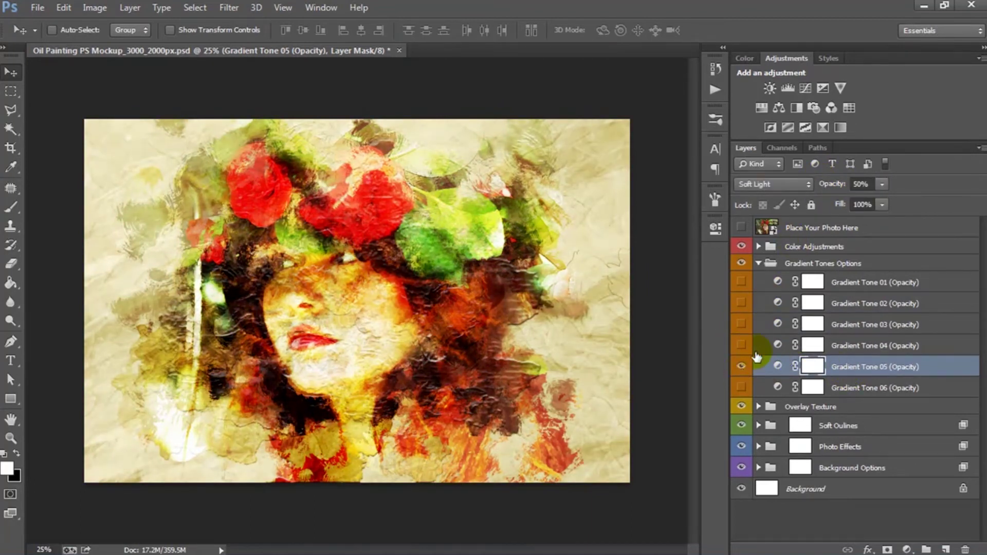
pyautogui.moveTo(832, 185); pyautogui.dragTo(839, 186)
pyautogui.click(740, 366)
pyautogui.click(849, 388)
pyautogui.click(741, 388)
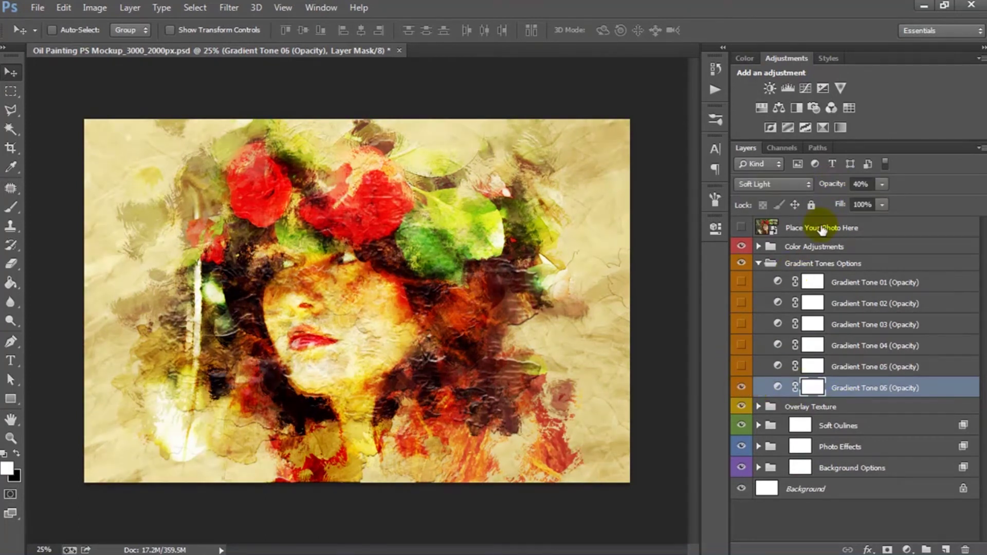
pyautogui.moveTo(835, 189); pyautogui.dragTo(818, 187)
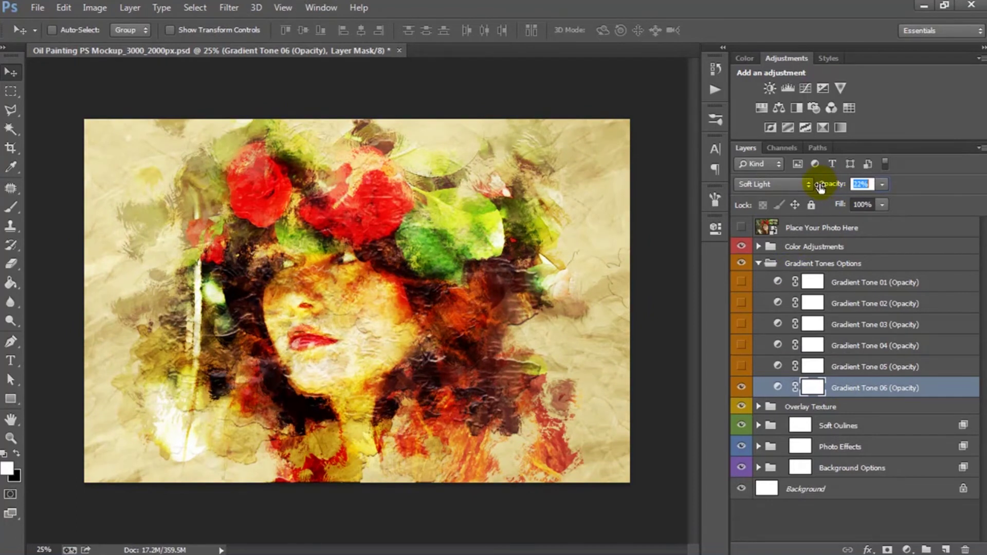
pyautogui.click(741, 388)
# - Turn Gradient Tone 01 back on and collapse the Gradient Tones Options group
pyautogui.click(765, 284)
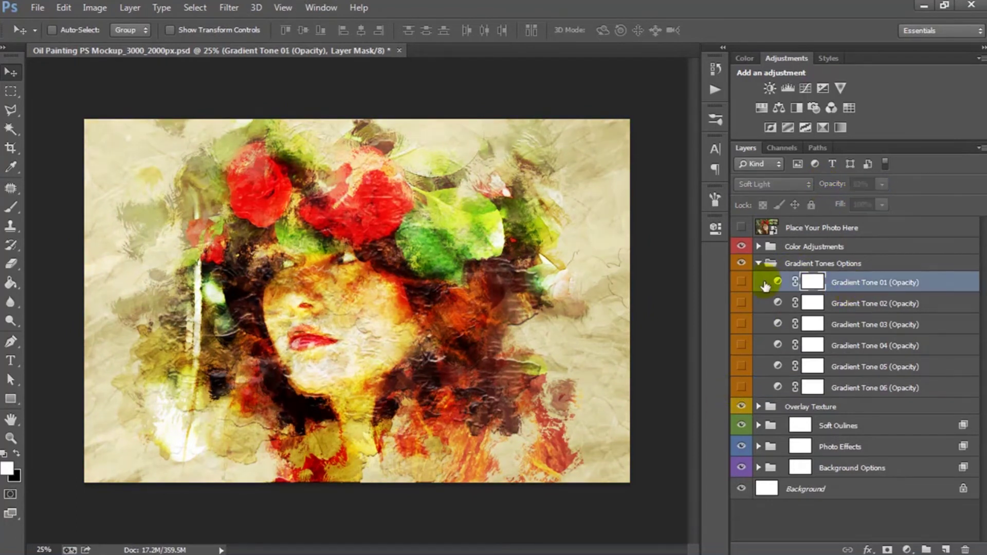
pyautogui.click(742, 283)
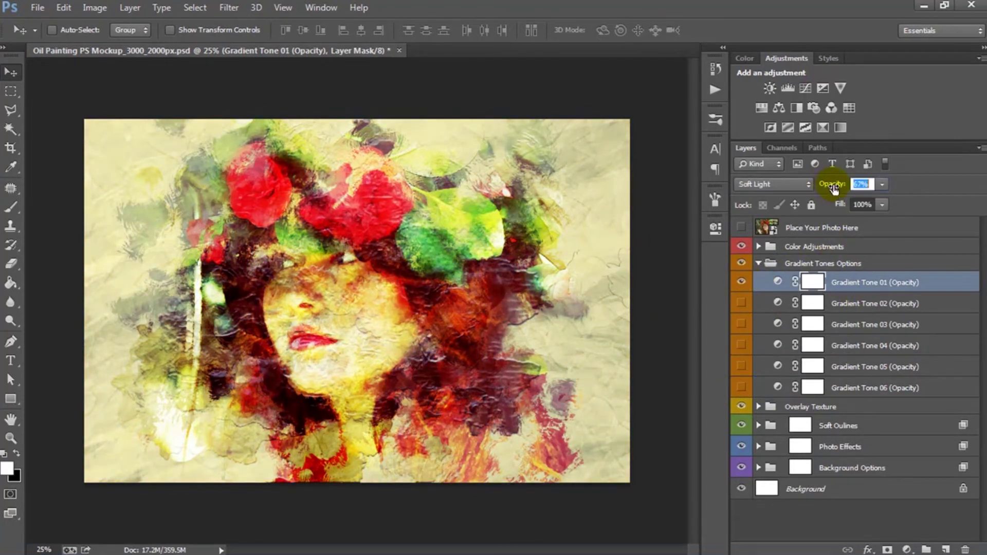
pyautogui.click(773, 266)
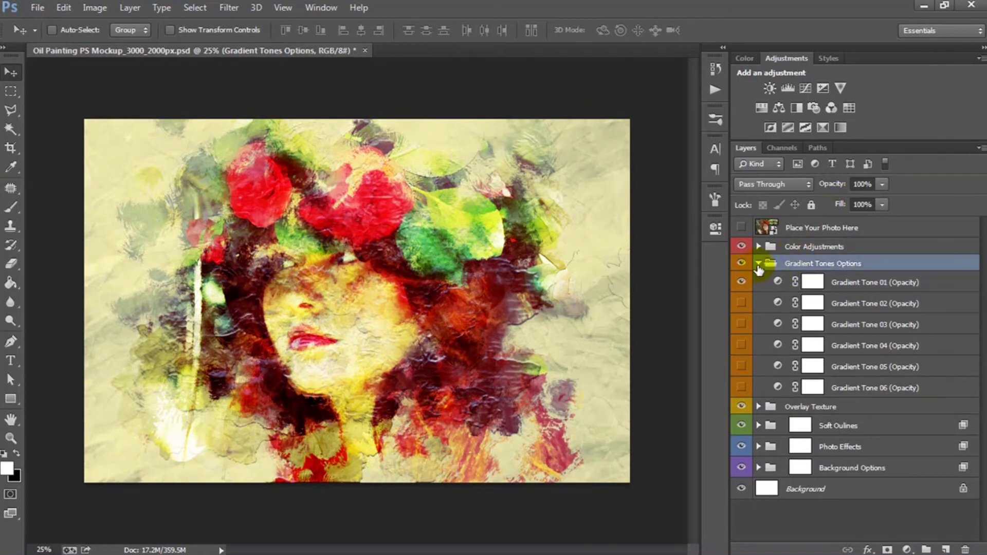
pyautogui.click(758, 265)
pyautogui.click(772, 248)
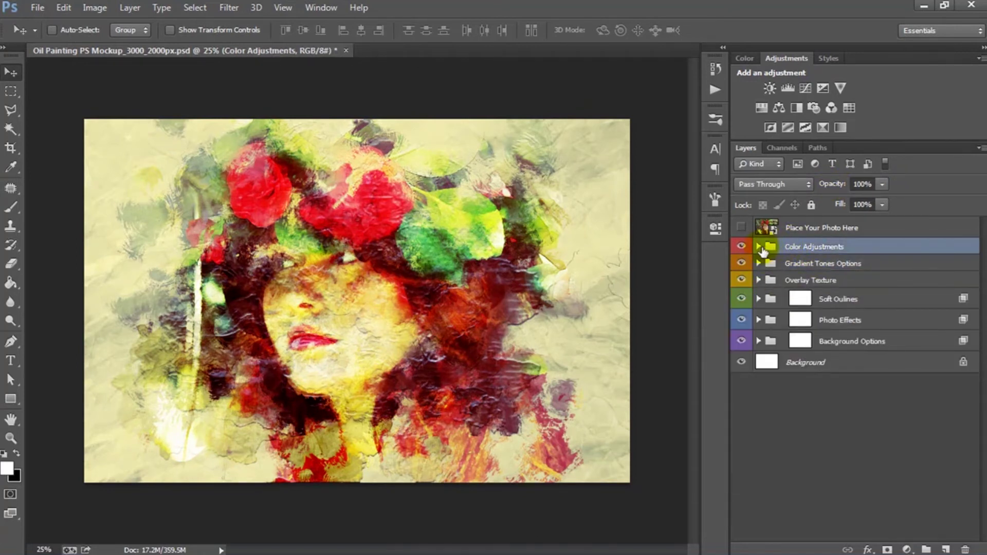
# - Adjust Overall Levels, pulling in the white point and raising the black point
pyautogui.click(758, 247)
pyautogui.click(780, 263)
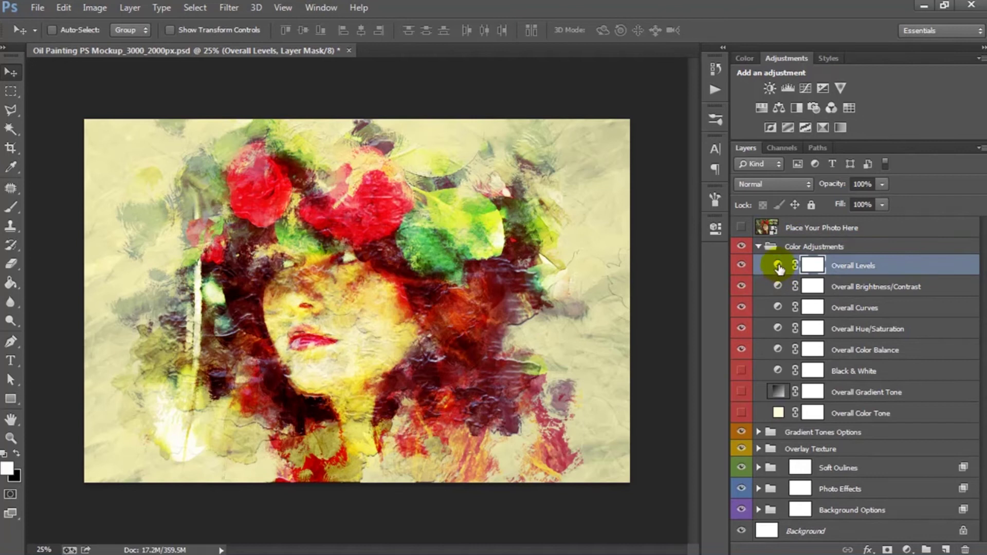
pyautogui.doubleClick(778, 265)
pyautogui.moveTo(680, 368); pyautogui.dragTo(674, 368)
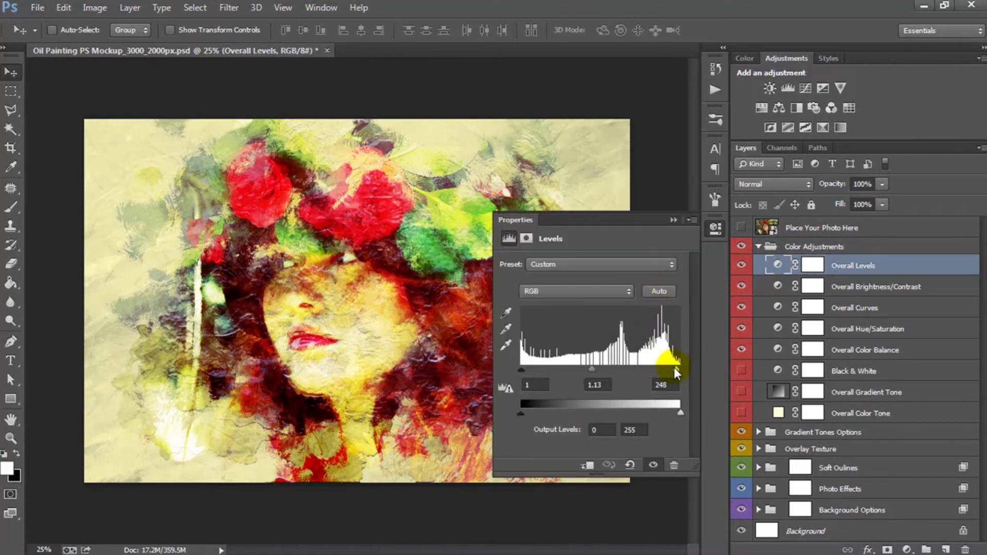
pyautogui.moveTo(521, 368); pyautogui.dragTo(523, 368)
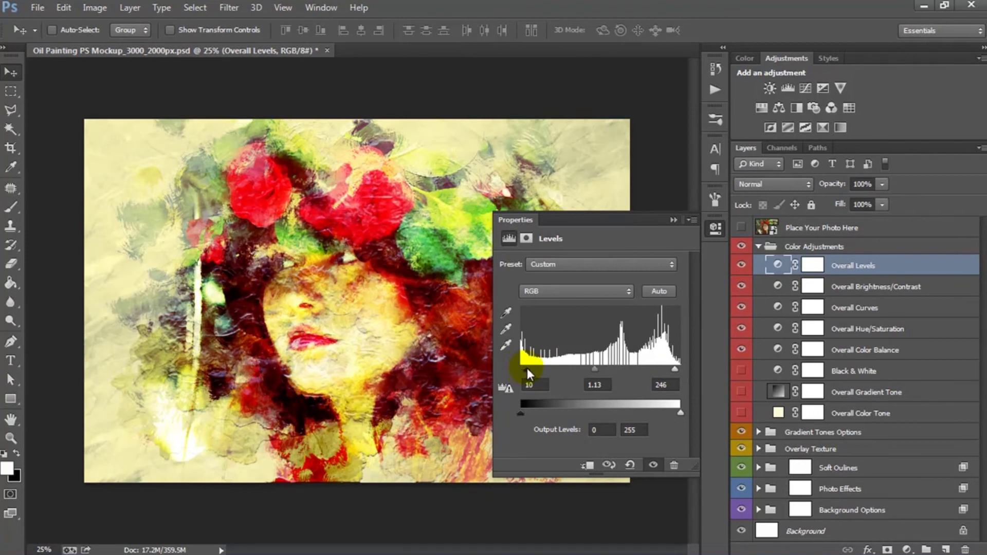
pyautogui.click(715, 227)
# - Brighten the whole painting slightly with Overall Brightness/Contrast
pyautogui.click(846, 286)
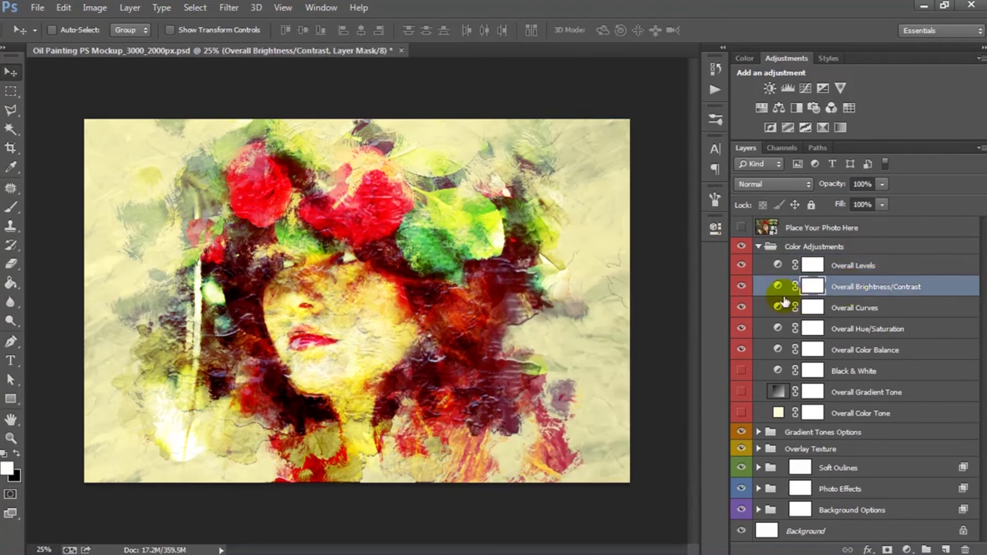
pyautogui.doubleClick(778, 287)
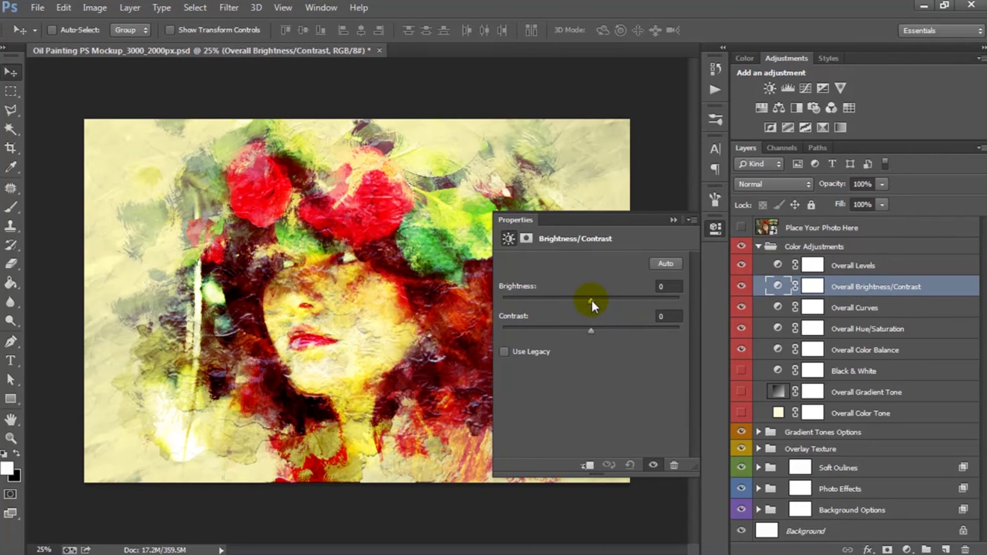
pyautogui.moveTo(592, 300); pyautogui.dragTo(597, 299)
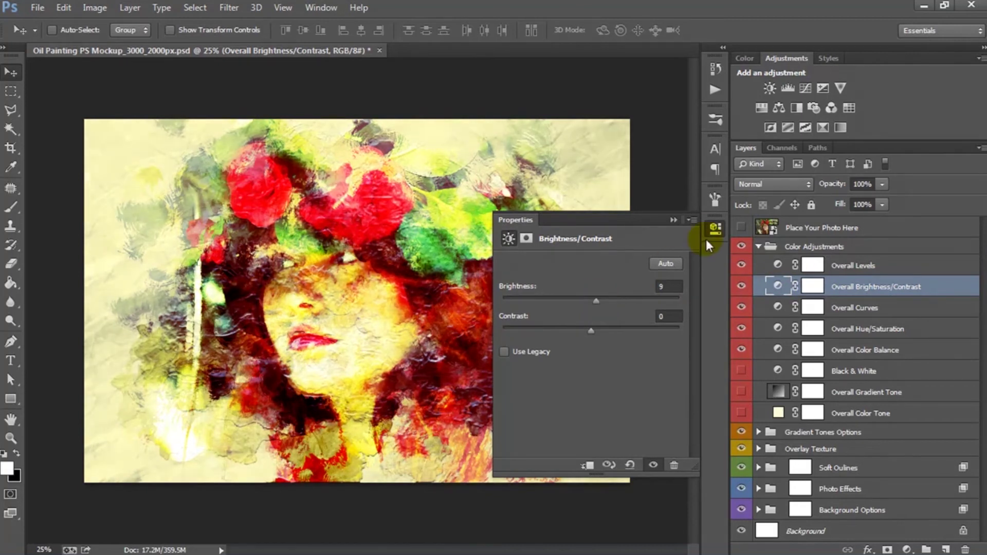
pyautogui.click(706, 240)
# - Reshape the Overall Curves, lifting the upper point to brighten tones
pyautogui.click(785, 309)
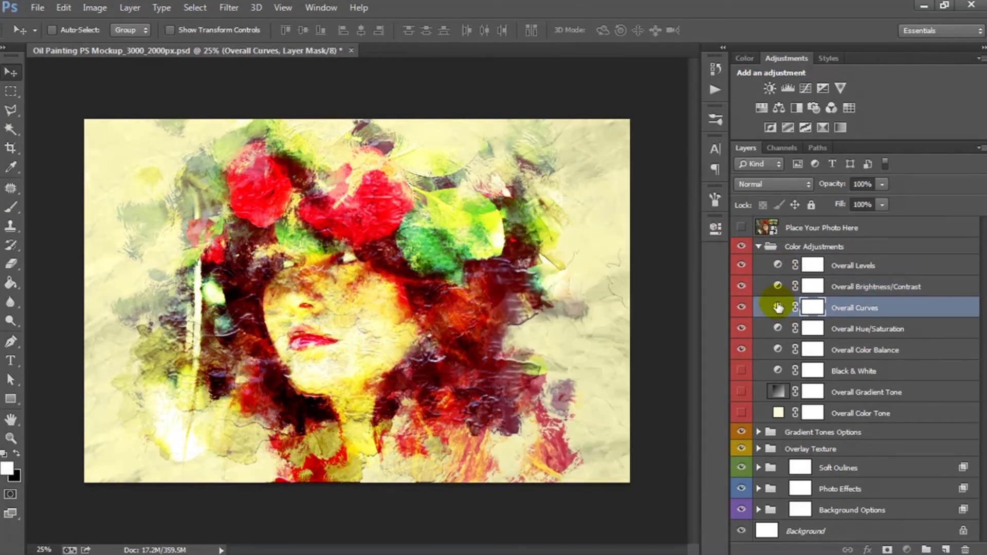
pyautogui.doubleClick(778, 307)
pyautogui.moveTo(595, 381); pyautogui.dragTo(597, 384)
pyautogui.moveTo(639, 330); pyautogui.dragTo(639, 328)
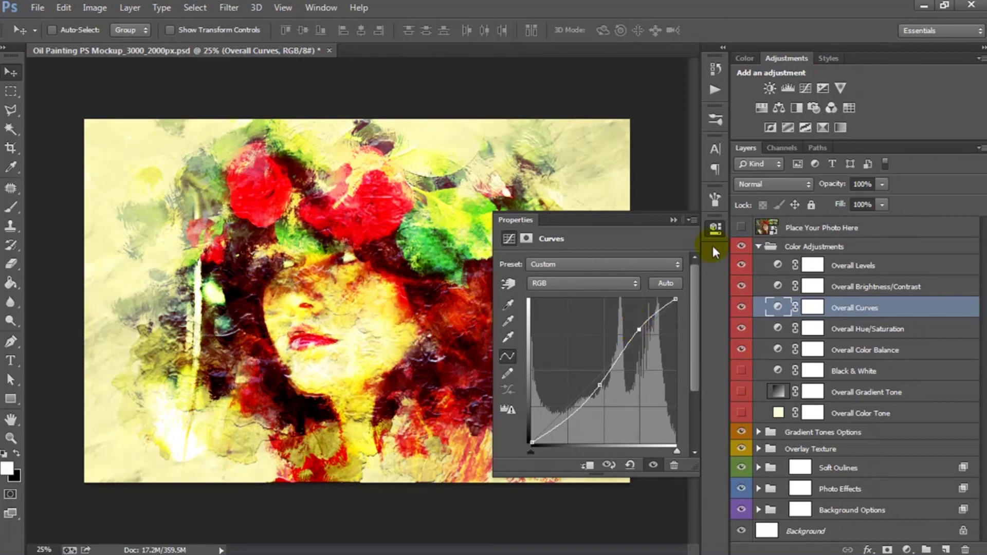
# - Set Overall Hue/Saturation to hue -4, saturation -7 and lightness +2
pyautogui.click(845, 329)
pyautogui.click(777, 329)
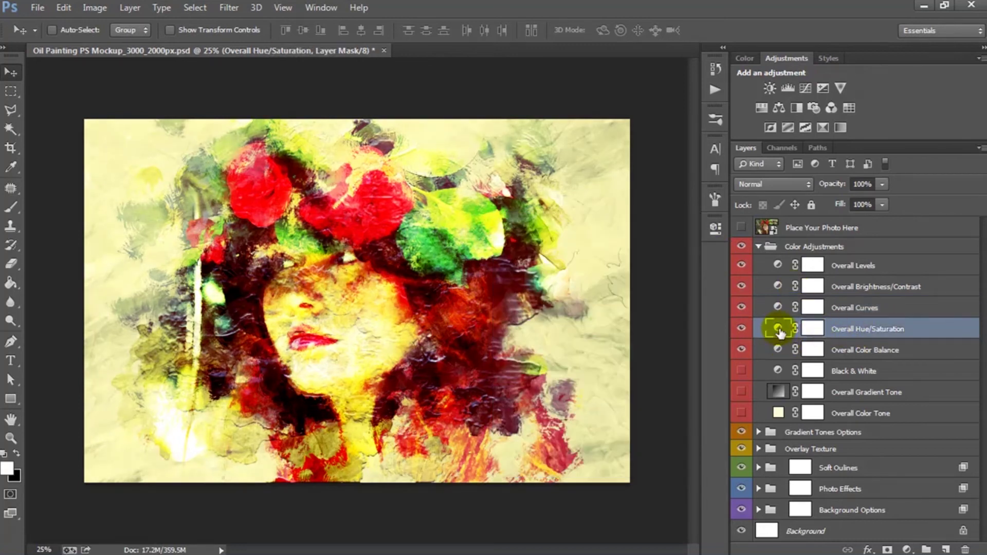
pyautogui.moveTo(594, 320); pyautogui.dragTo(586, 318)
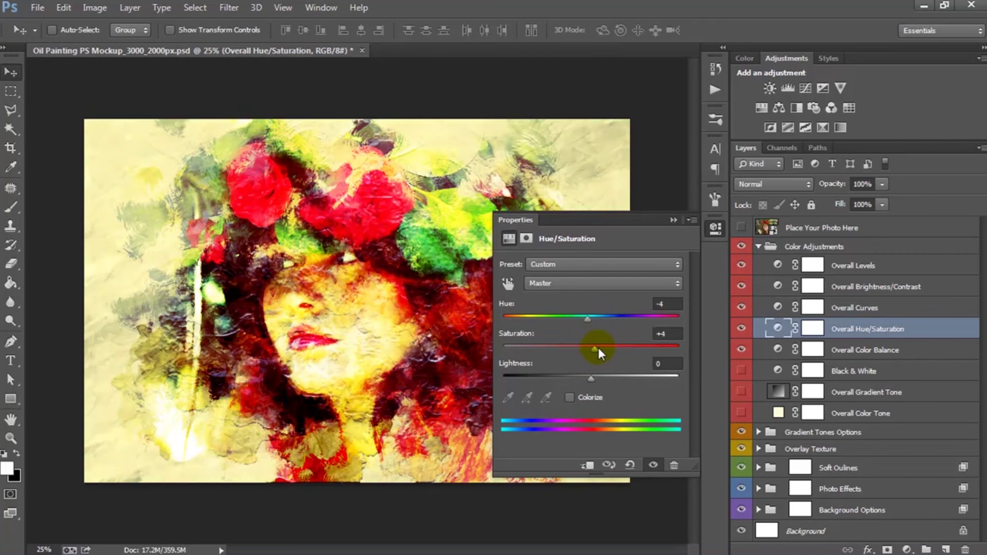
pyautogui.moveTo(598, 348)
pyautogui.mouseDown()
pyautogui.moveTo(585, 347)
pyautogui.moveTo(602, 378)
pyautogui.moveTo(593, 376)
pyautogui.mouseUp()
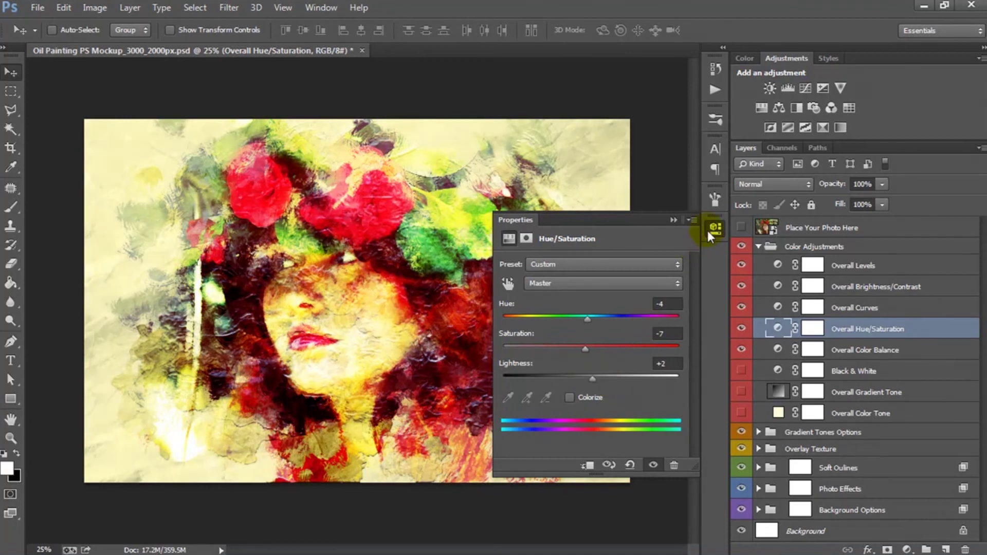
pyautogui.click(715, 228)
pyautogui.click(854, 349)
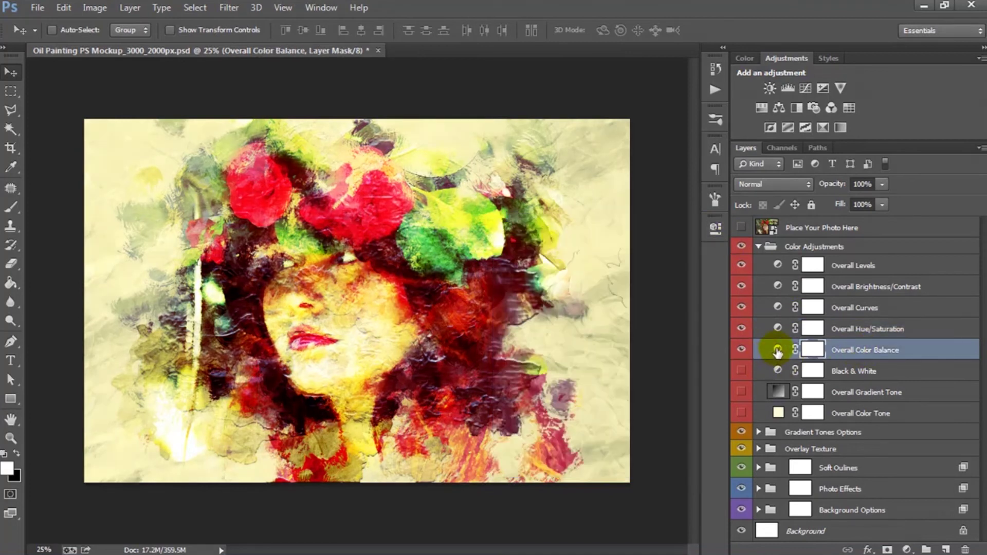
# - Give Overall Color Balance midtones +11, -1, +8, then briefly preview the Black & White layer
pyautogui.doubleClick(777, 351)
pyautogui.moveTo(572, 297)
pyautogui.mouseDown()
pyautogui.moveTo(619, 298)
pyautogui.moveTo(576, 300)
pyautogui.moveTo(590, 325)
pyautogui.moveTo(571, 324)
pyautogui.moveTo(568, 344)
pyautogui.moveTo(553, 344)
pyautogui.moveTo(578, 347)
pyautogui.mouseUp()
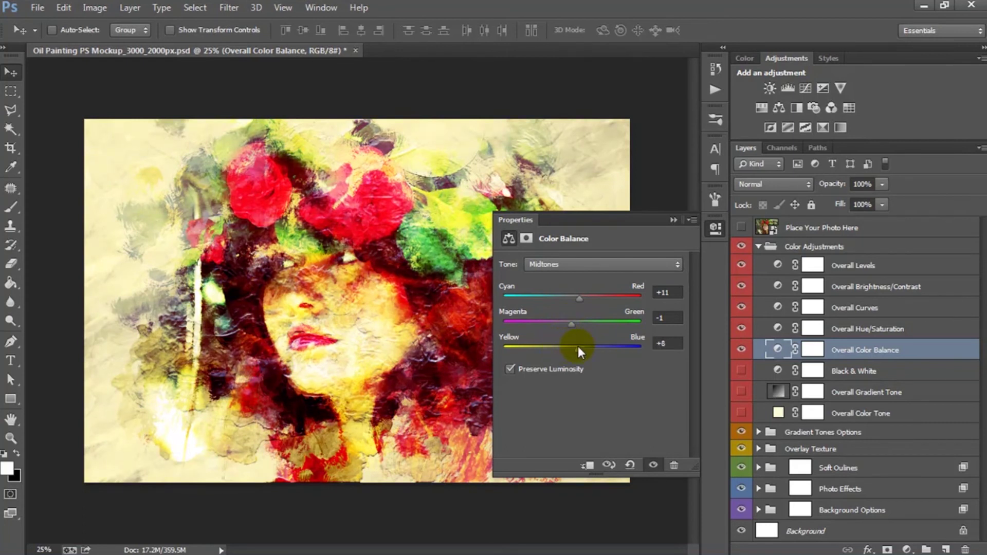
pyautogui.click(707, 234)
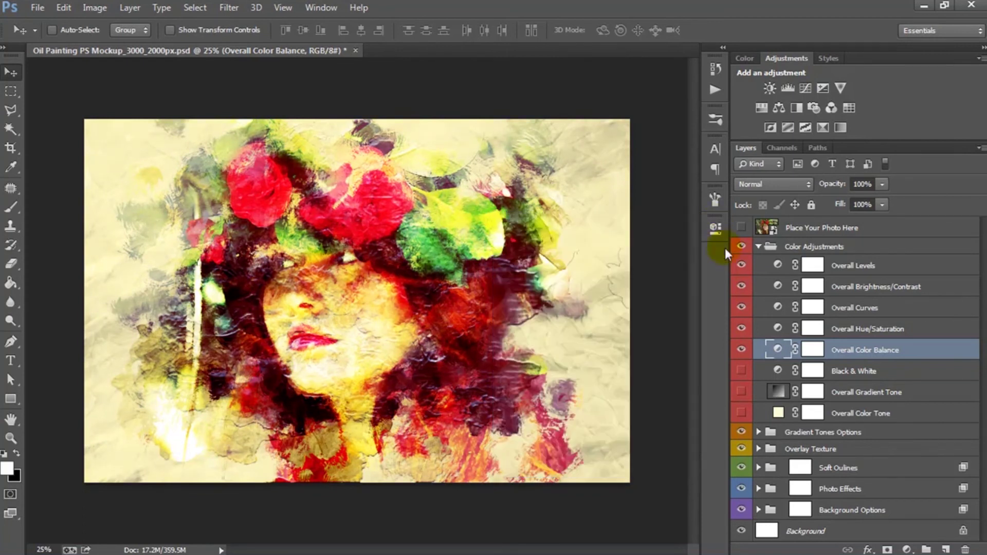
pyautogui.click(812, 373)
pyautogui.click(741, 370)
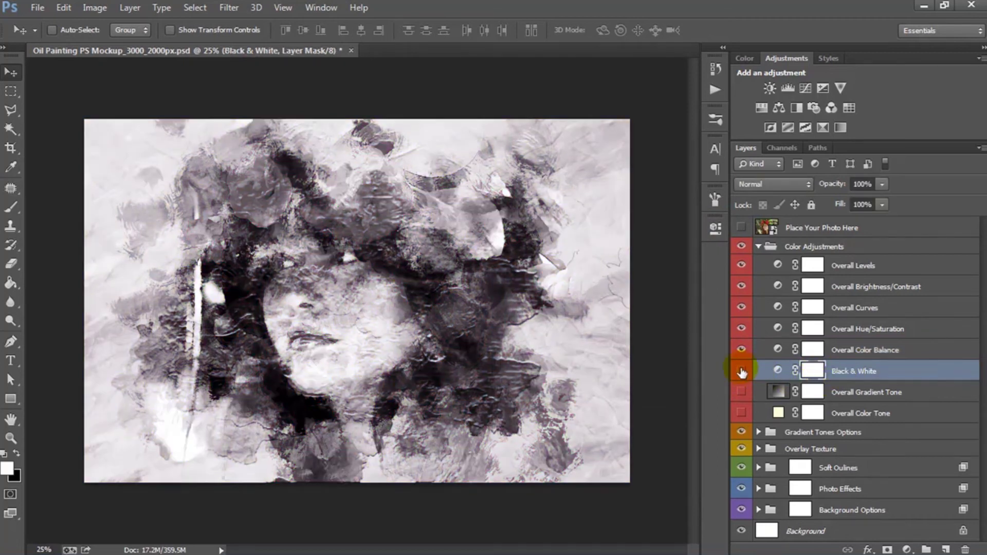
pyautogui.click(741, 371)
pyautogui.click(864, 392)
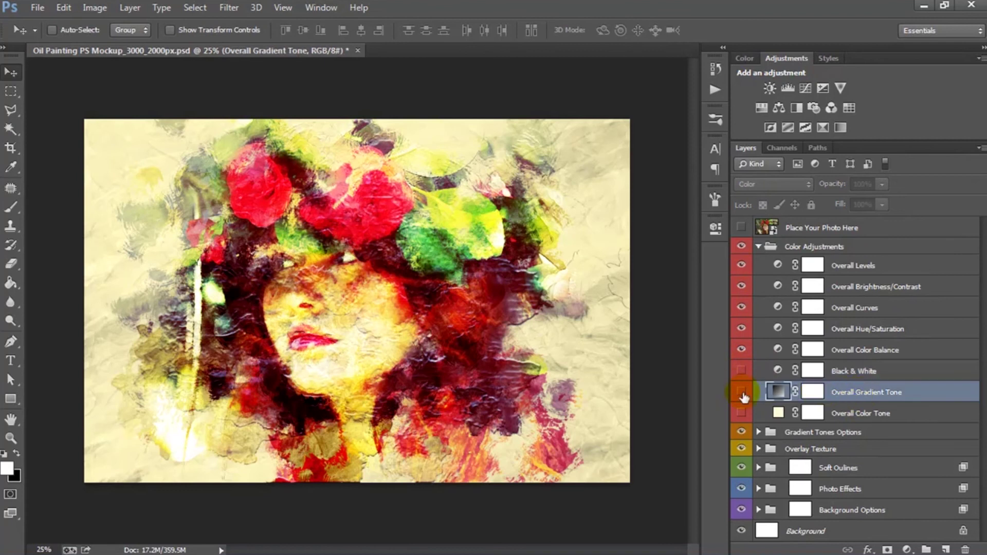
pyautogui.click(741, 392)
pyautogui.doubleClick(778, 392)
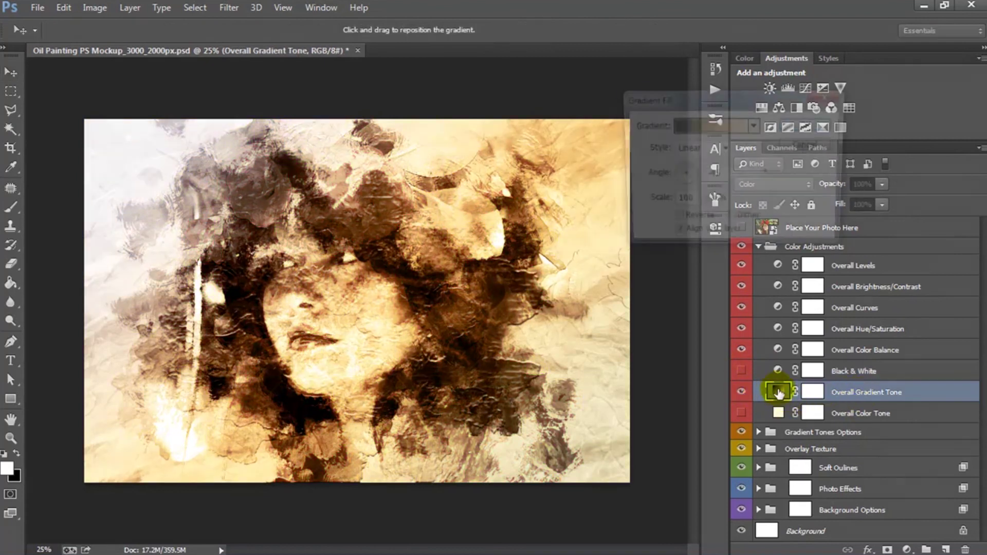
pyautogui.moveTo(714, 118); pyautogui.dragTo(646, 182)
pyautogui.click(643, 185)
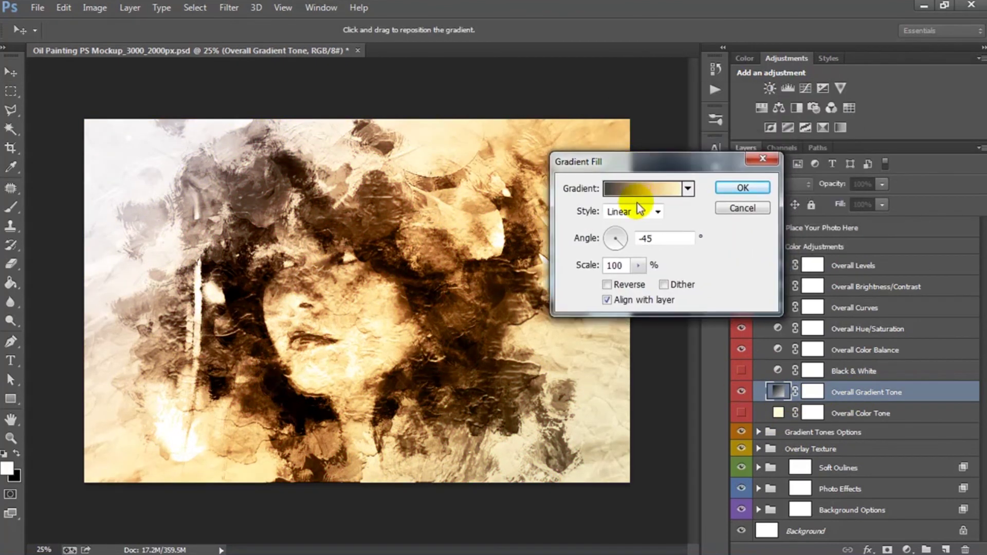
pyautogui.click(680, 257)
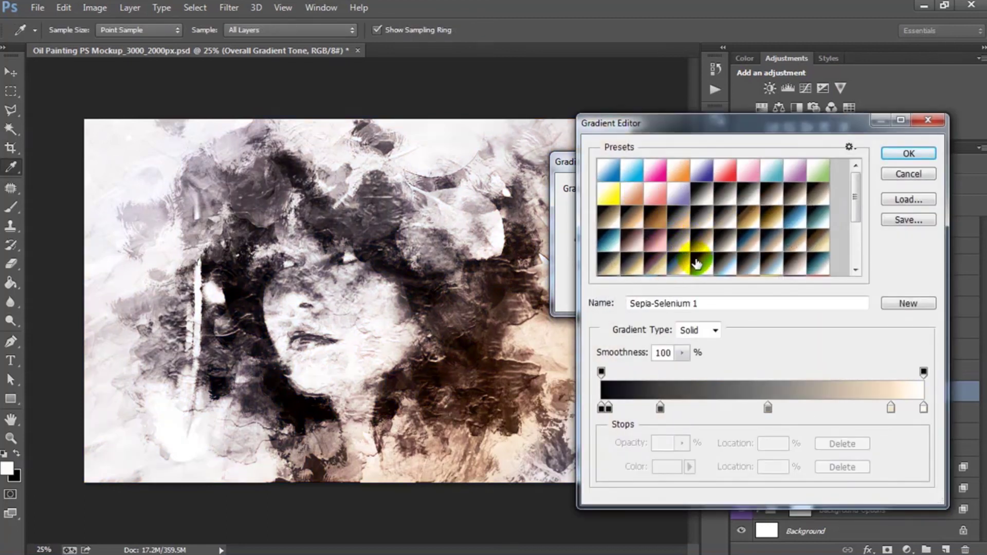
pyautogui.click(631, 198)
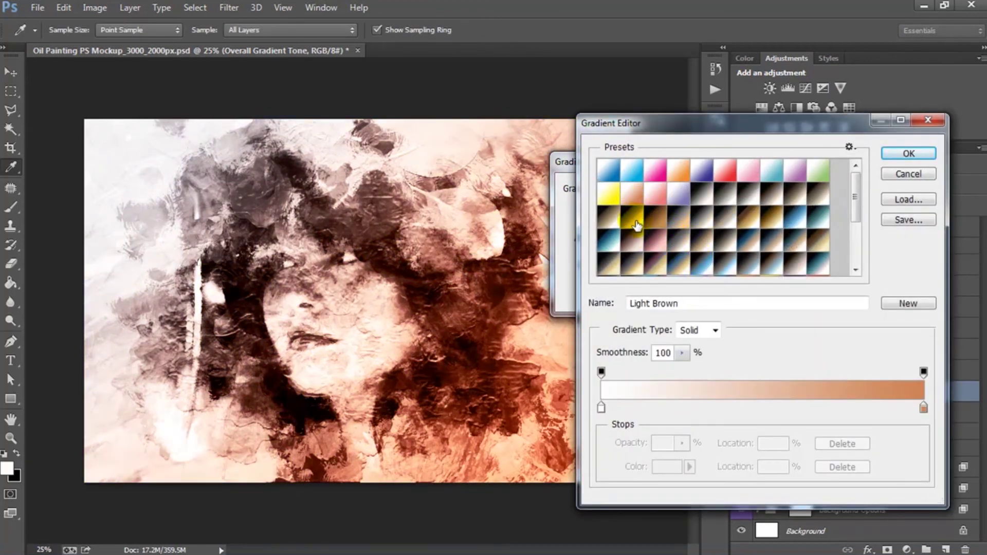
pyautogui.click(898, 152)
pyautogui.click(624, 234)
pyautogui.click(638, 266)
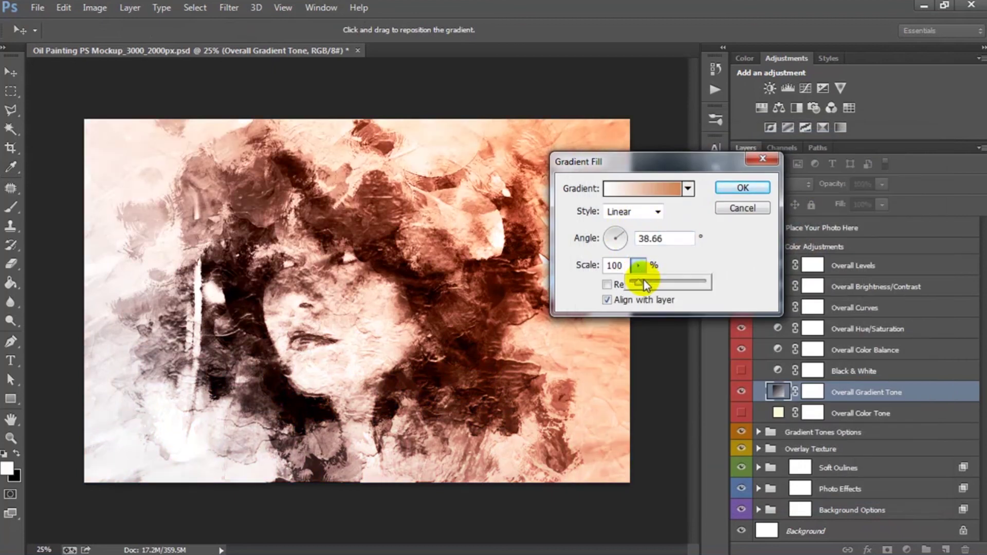
pyautogui.click(741, 208)
pyautogui.moveTo(741, 366); pyautogui.dragTo(741, 392)
pyautogui.click(778, 413)
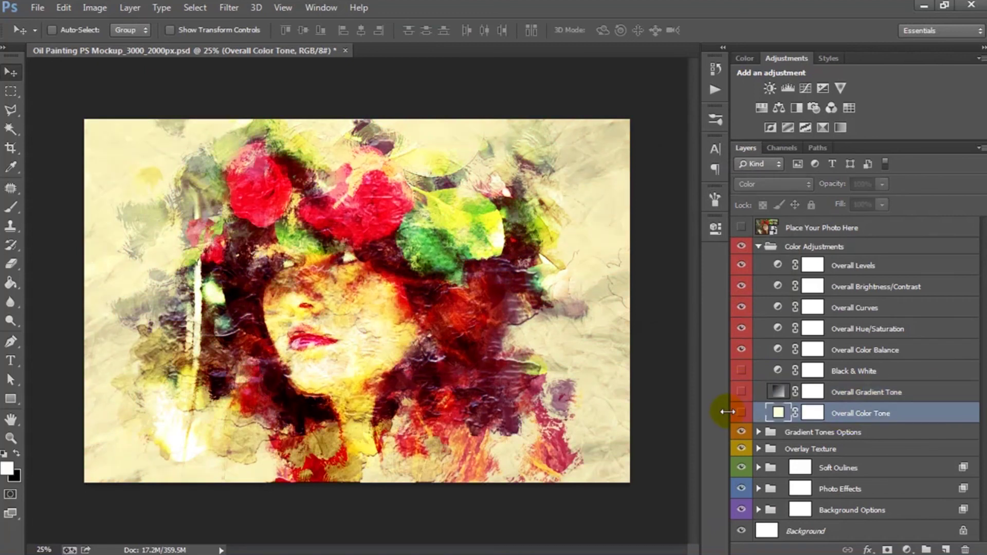
pyautogui.click(741, 414)
pyautogui.doubleClick(778, 412)
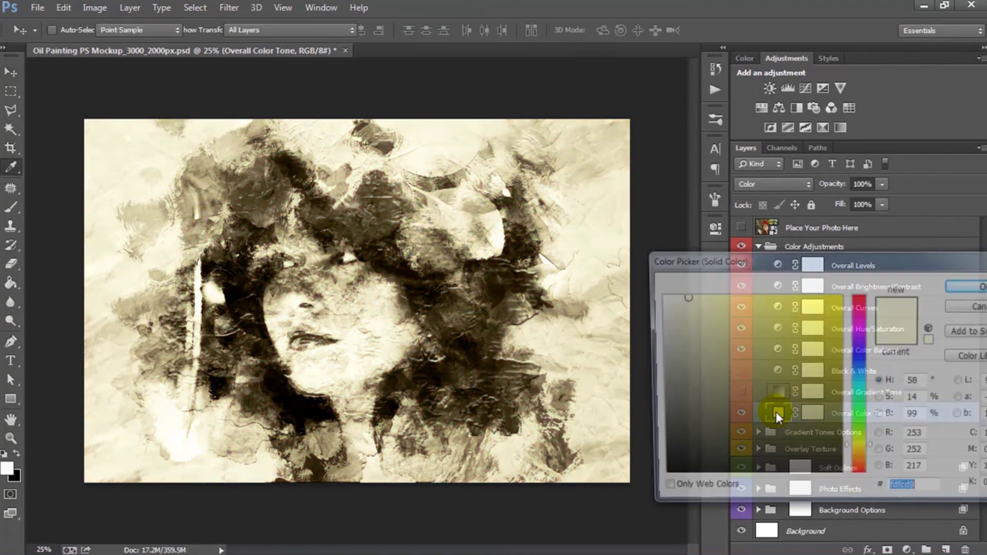
pyautogui.moveTo(720, 259); pyautogui.dragTo(598, 186)
pyautogui.moveTo(614, 262); pyautogui.dragTo(603, 296)
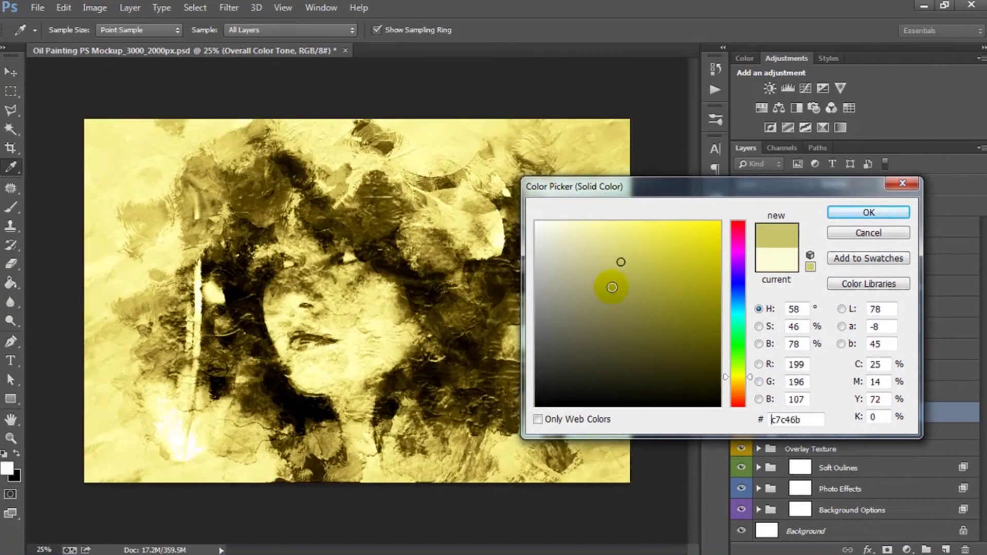
pyautogui.click(738, 254)
pyautogui.moveTo(612, 231); pyautogui.dragTo(582, 223)
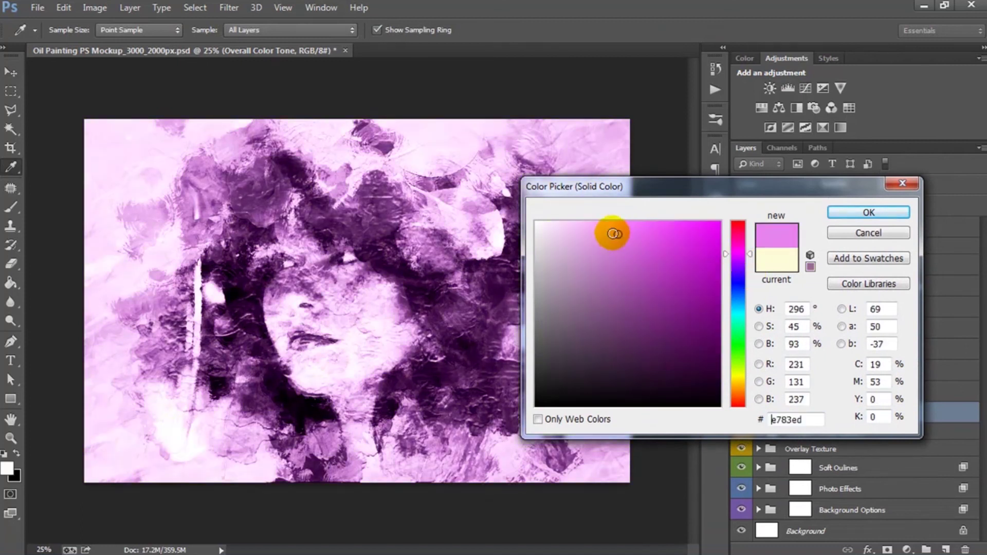
pyautogui.moveTo(737, 309); pyautogui.dragTo(736, 307)
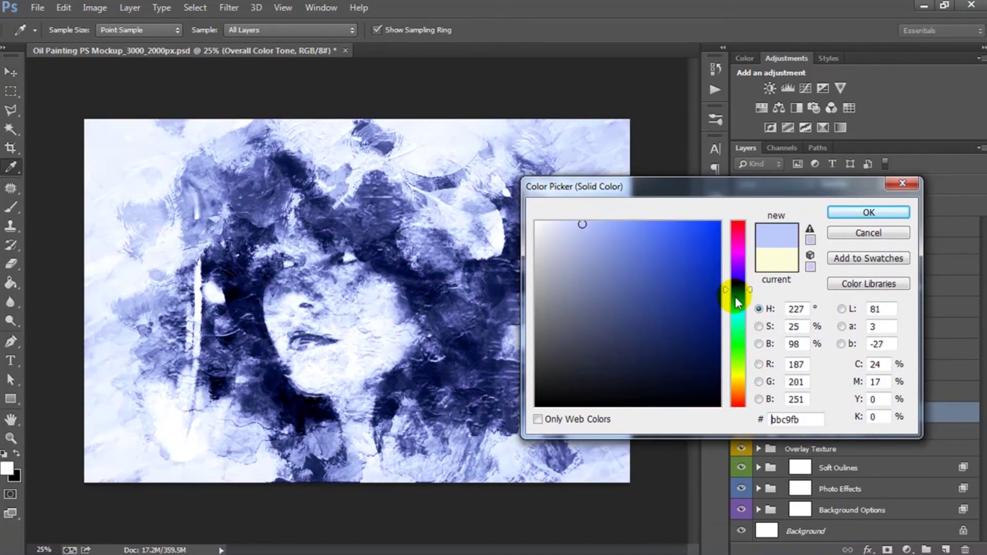
pyautogui.moveTo(614, 240); pyautogui.dragTo(564, 240)
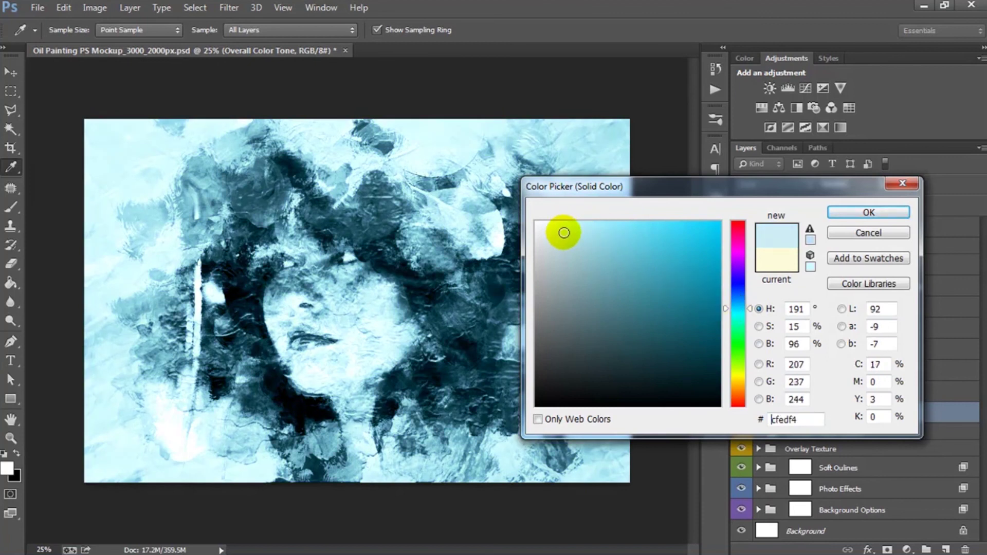
pyautogui.click(851, 236)
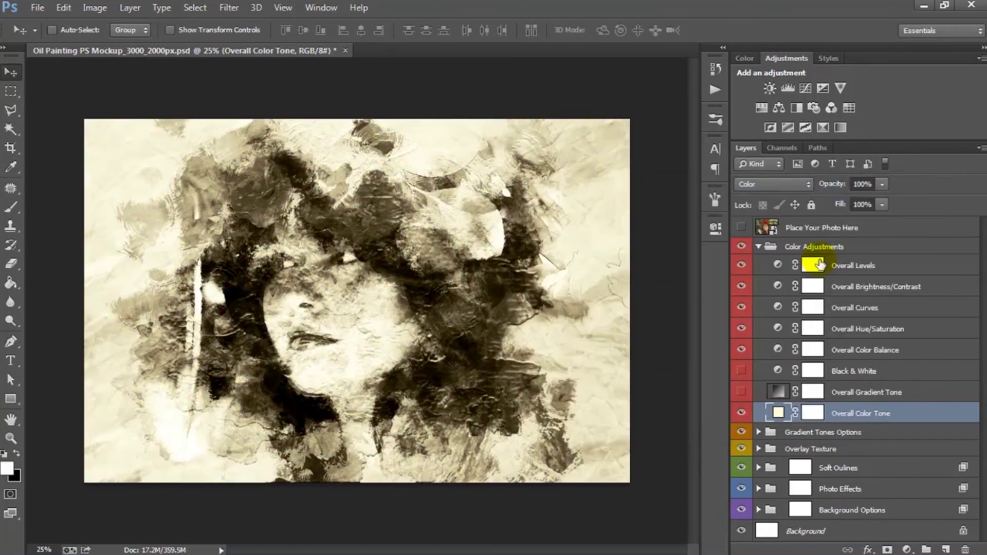
pyautogui.click(741, 414)
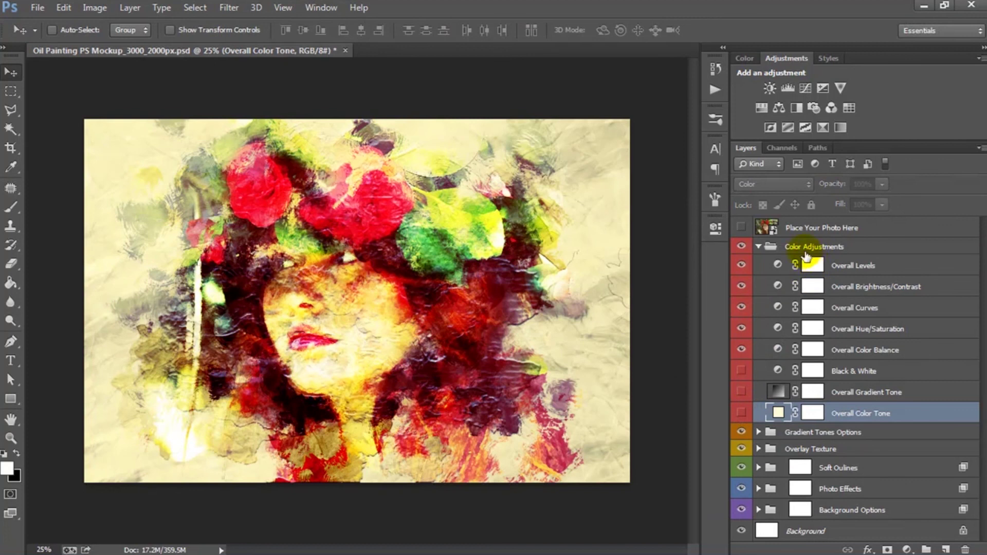
# - Collapse Color Adjustments, zoom in to inspect the roses and face, then zoom back out
pyautogui.click(797, 248)
pyautogui.click(759, 249)
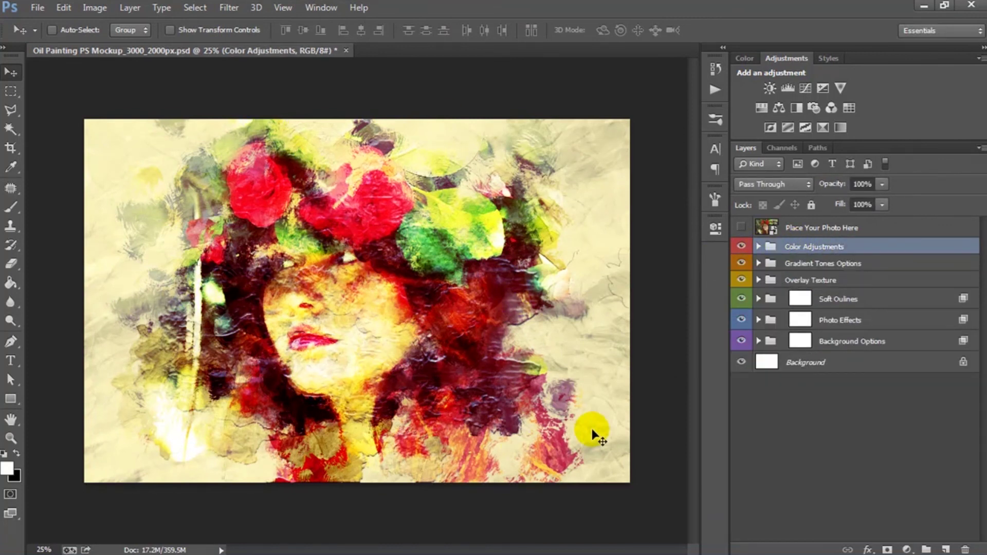
pyautogui.hotkey('ctrl', '+')
pyautogui.hotkey('ctrl', '+')
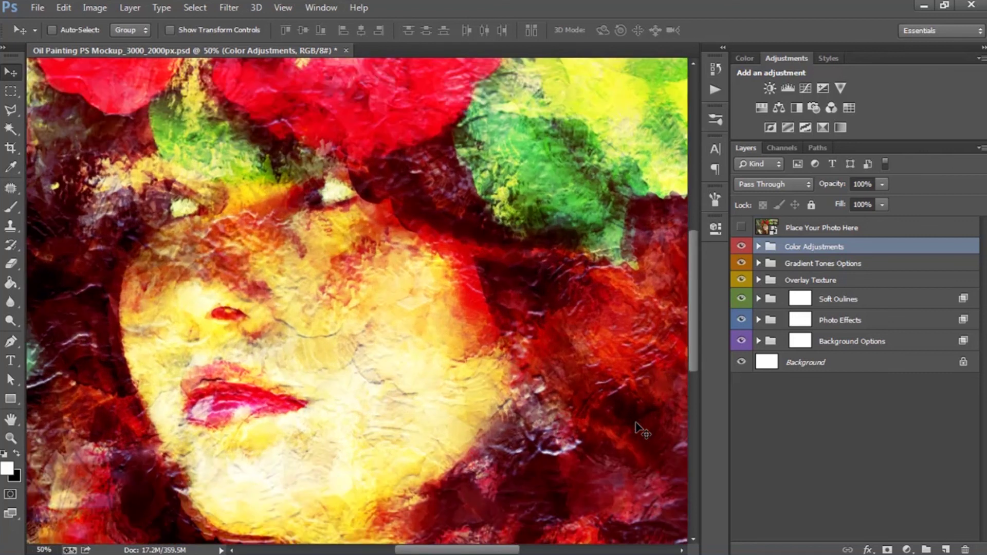
pyautogui.hotkey('ctrl', '+')
pyautogui.moveTo(267, 232)
pyautogui.mouseDown()
pyautogui.moveTo(412, 343)
pyautogui.moveTo(231, 187)
pyautogui.moveTo(326, 220)
pyautogui.moveTo(348, 242)
pyautogui.moveTo(466, 213)
pyautogui.moveTo(434, 315)
pyautogui.mouseUp()
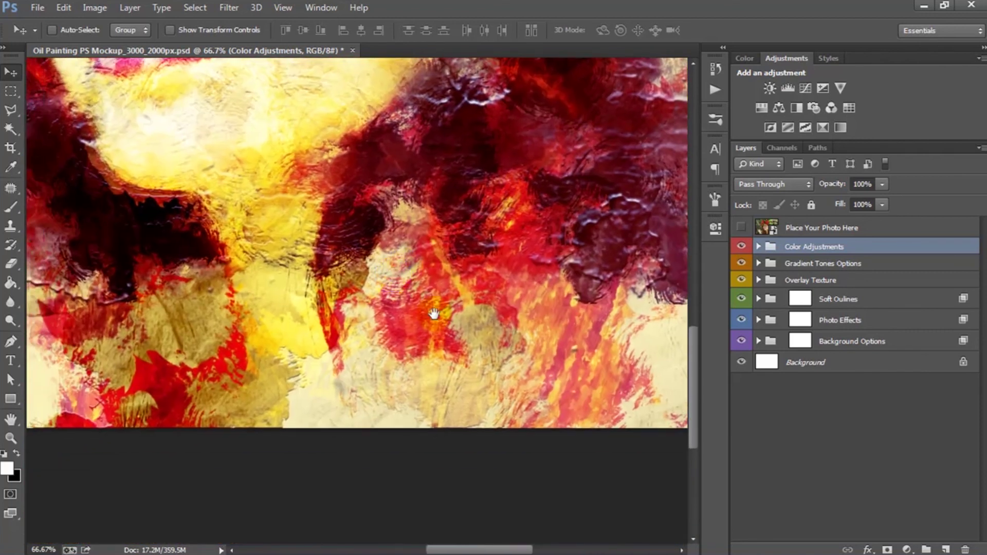
pyautogui.moveTo(452, 203)
pyautogui.mouseDown()
pyautogui.moveTo(452, 338)
pyautogui.moveTo(472, 369)
pyautogui.mouseUp()
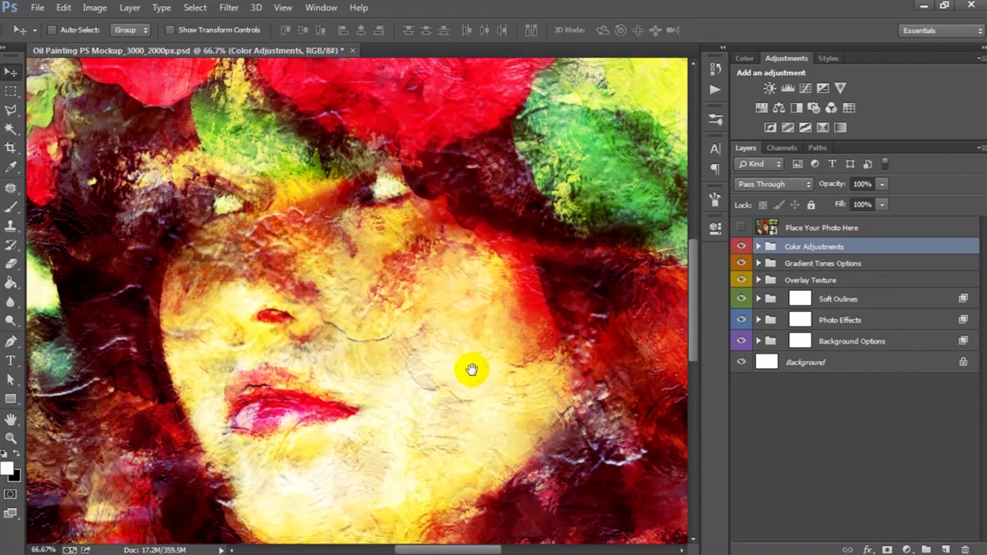
pyautogui.hotkey('ctrl', '-')
pyautogui.hotkey('ctrl', '-')
pyautogui.hotkey('ctrl', '-')
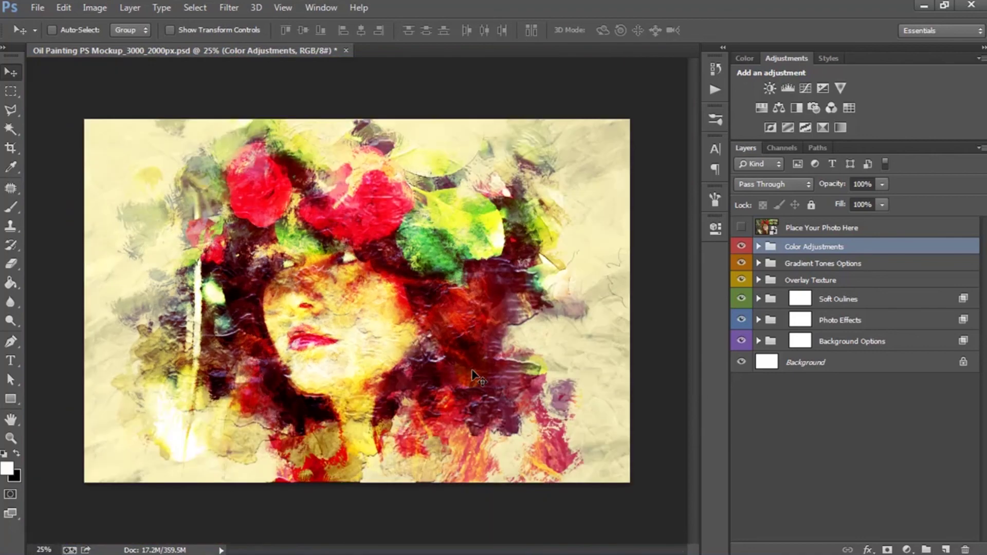